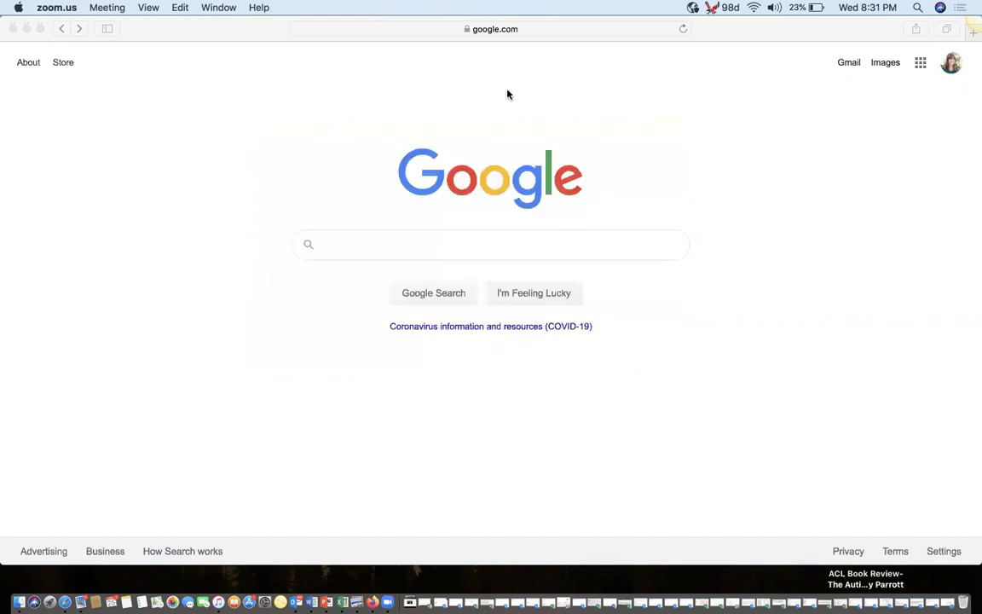
- Search the web for "ewu library" and open the Eastern Washington University Library page
click(482, 248)
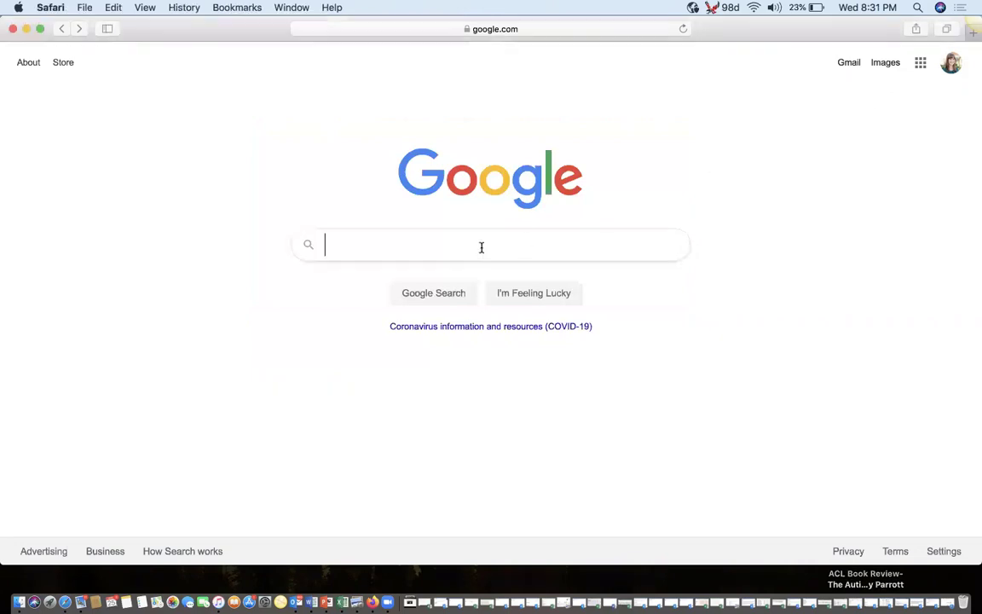
text(ewu library)
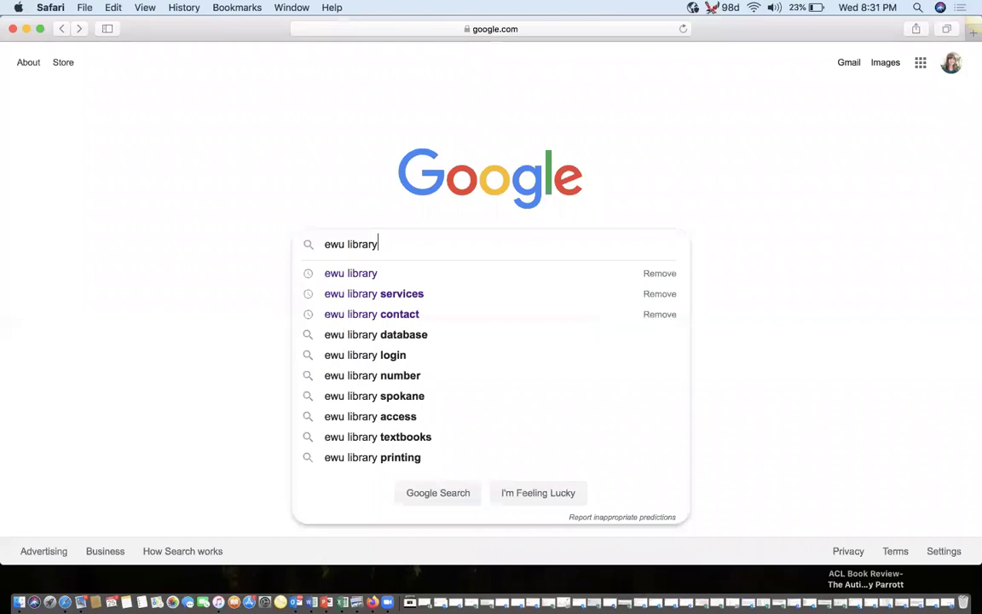
key(Return)
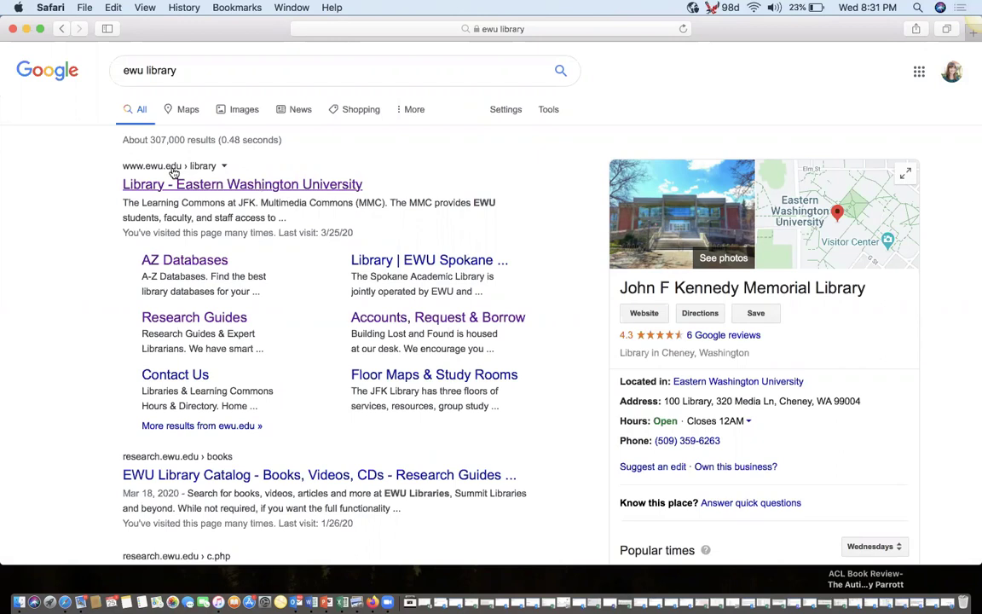
click(215, 188)
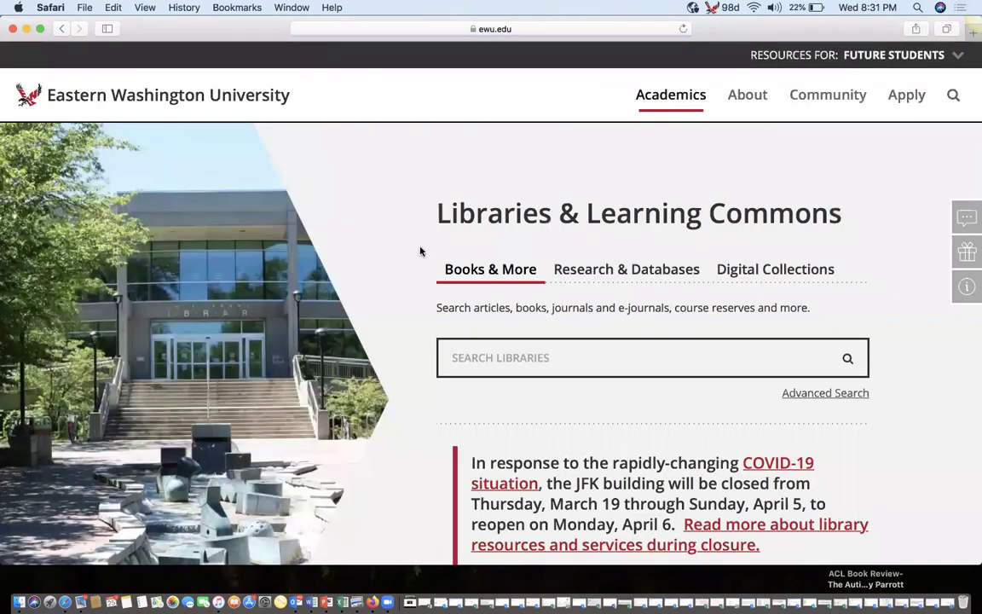
- Look over the library homepage's services, media resources and Learning Commons sections, and return to its main search area
scroll(513, 395, down, 5)
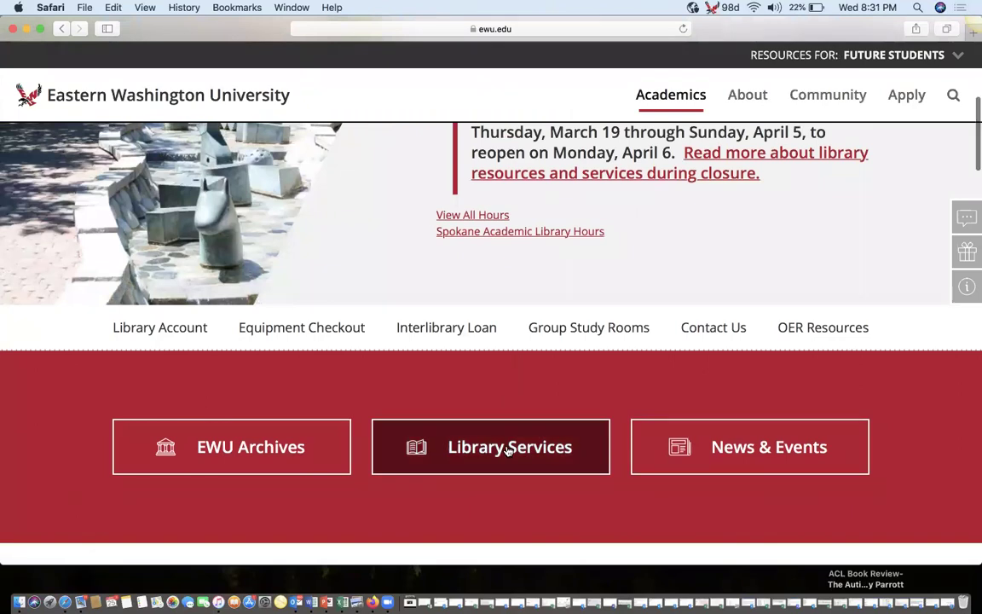
scroll(507, 450, down, 10)
scroll(506, 450, down, 5)
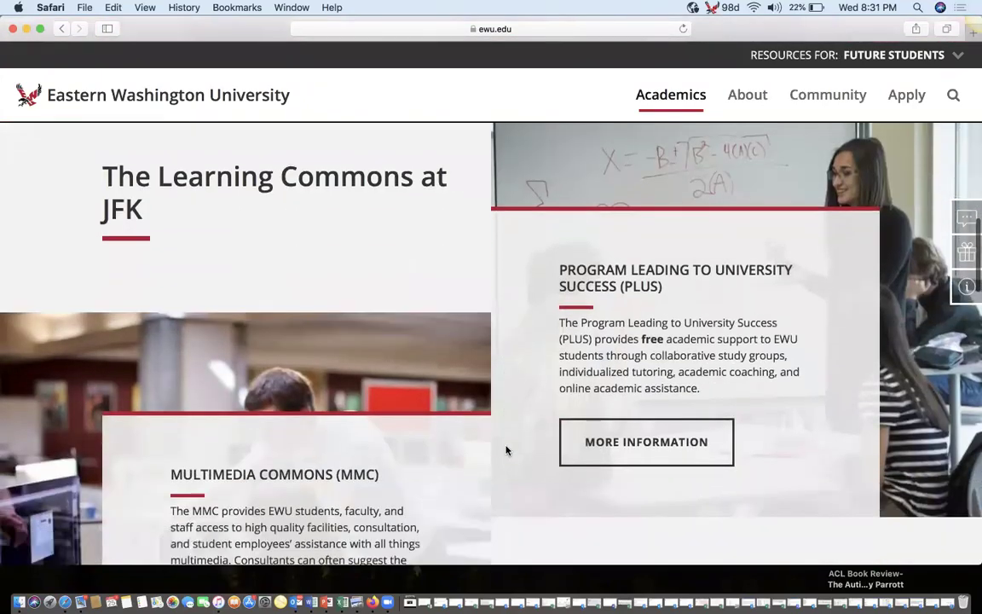
scroll(506, 450, down, 3)
scroll(506, 450, down, 2)
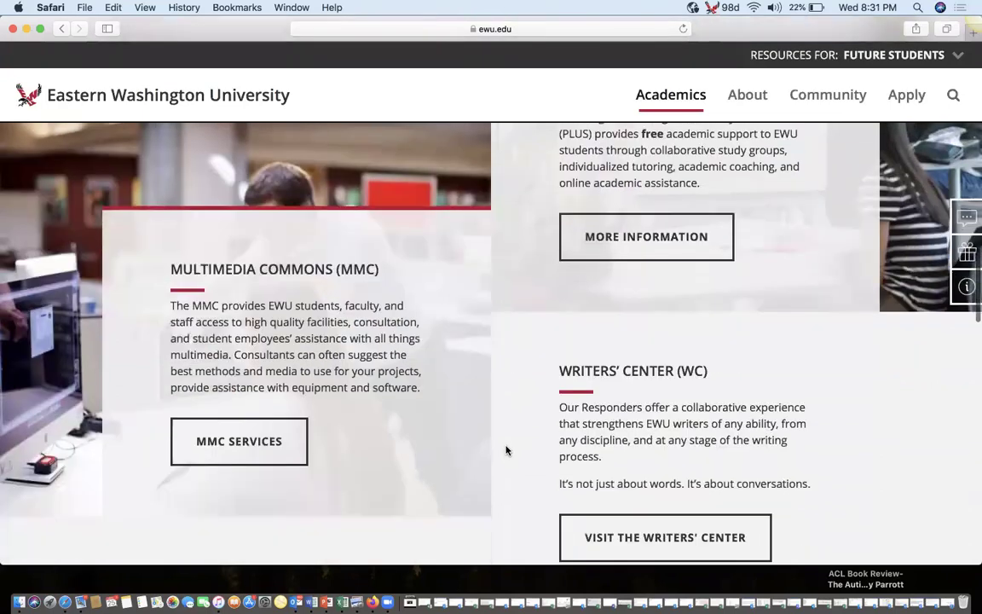
scroll(507, 451, up, 15)
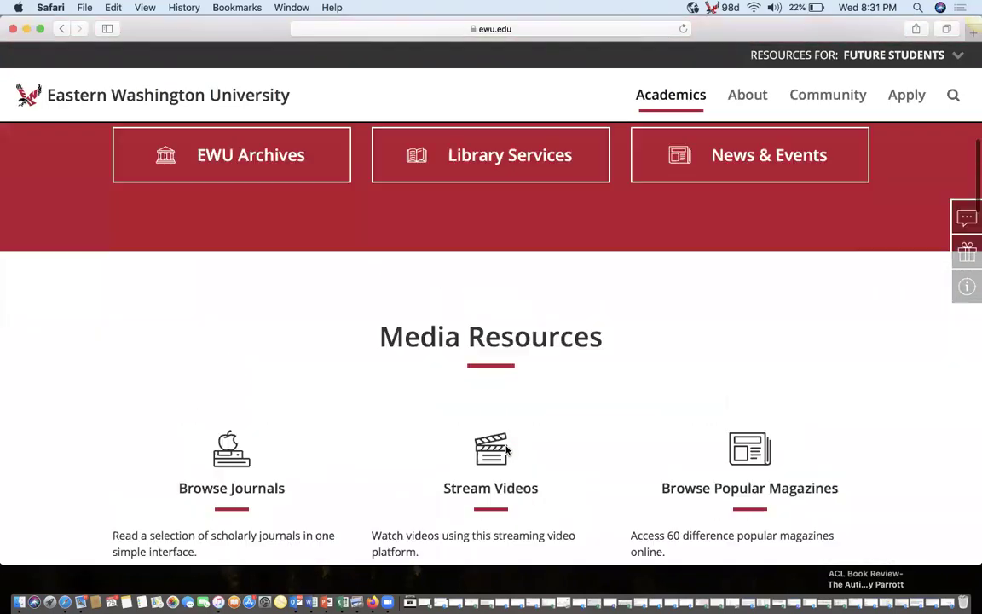
scroll(506, 450, up, 6)
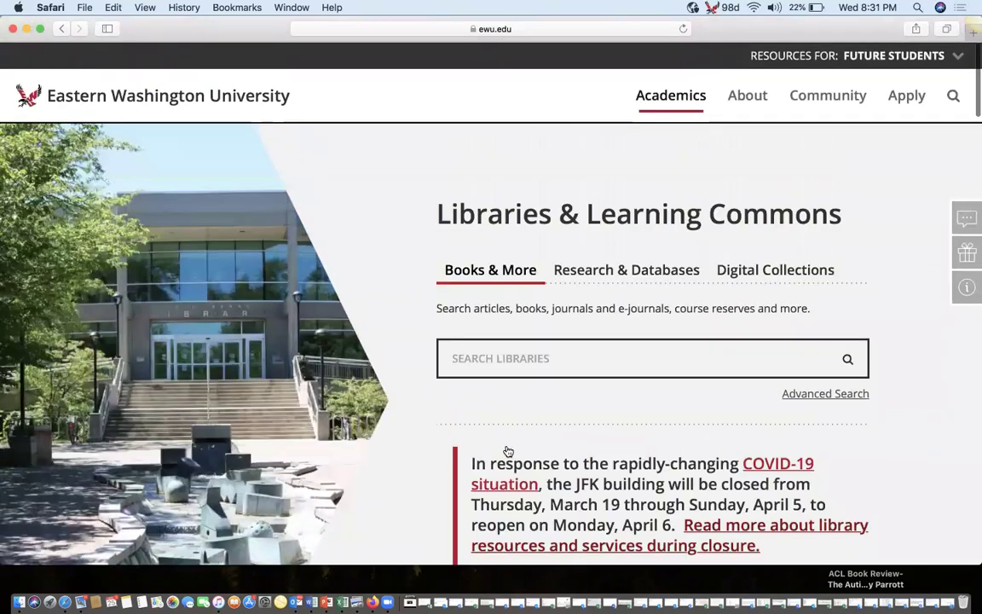
scroll(507, 450, down, 1)
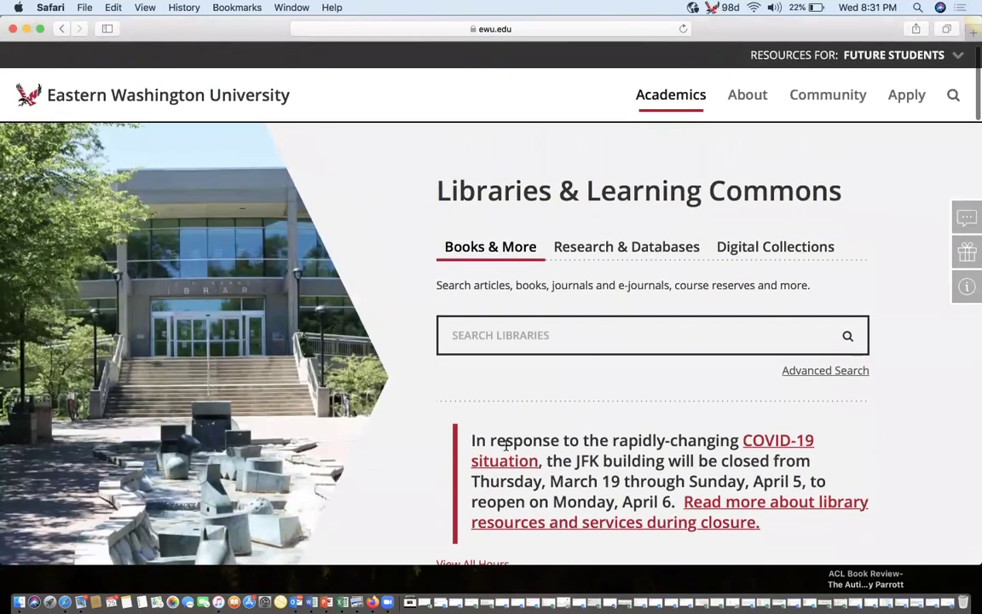
- View the Research & Databases and Digital Collections options of the library homepage
click(515, 328)
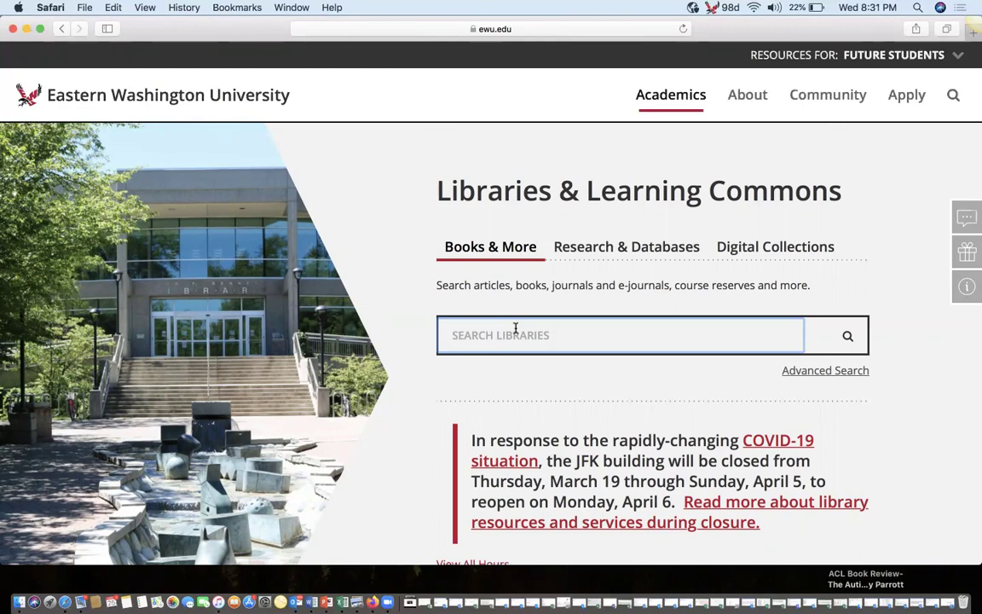
click(606, 247)
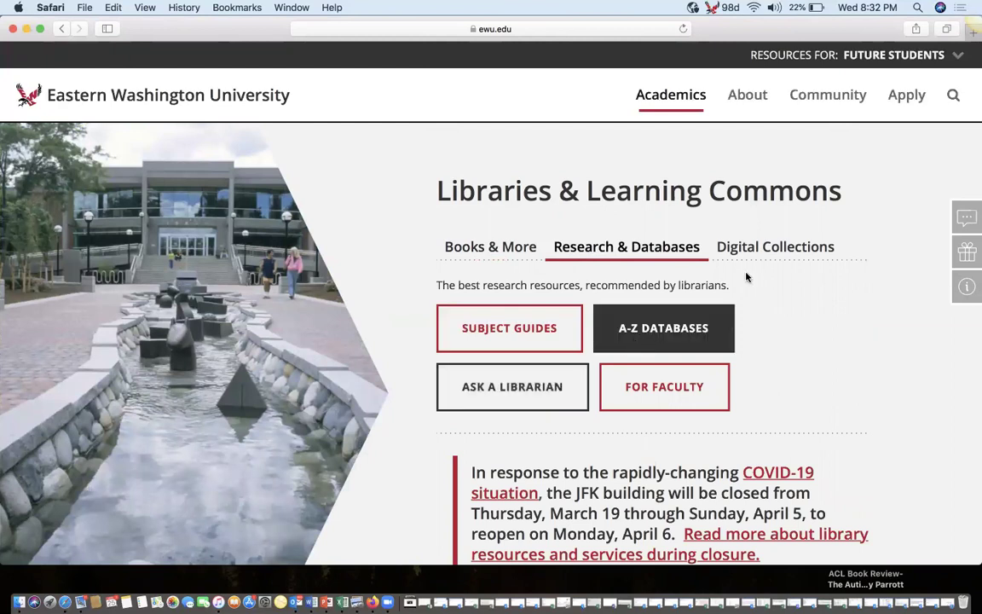
click(801, 246)
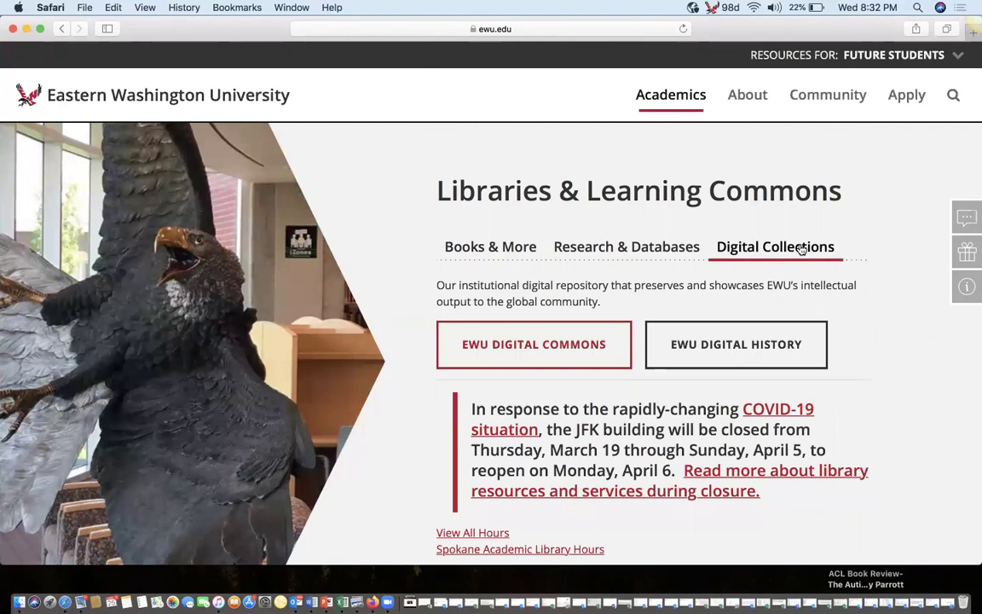
- Search the library's Books & More collection for "COVID-19"
click(484, 250)
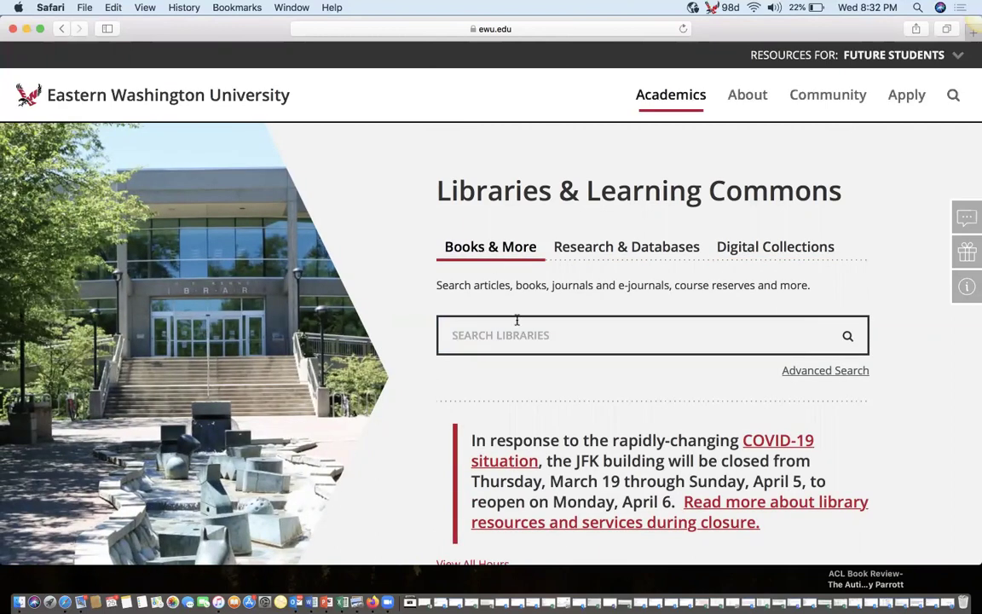
click(512, 324)
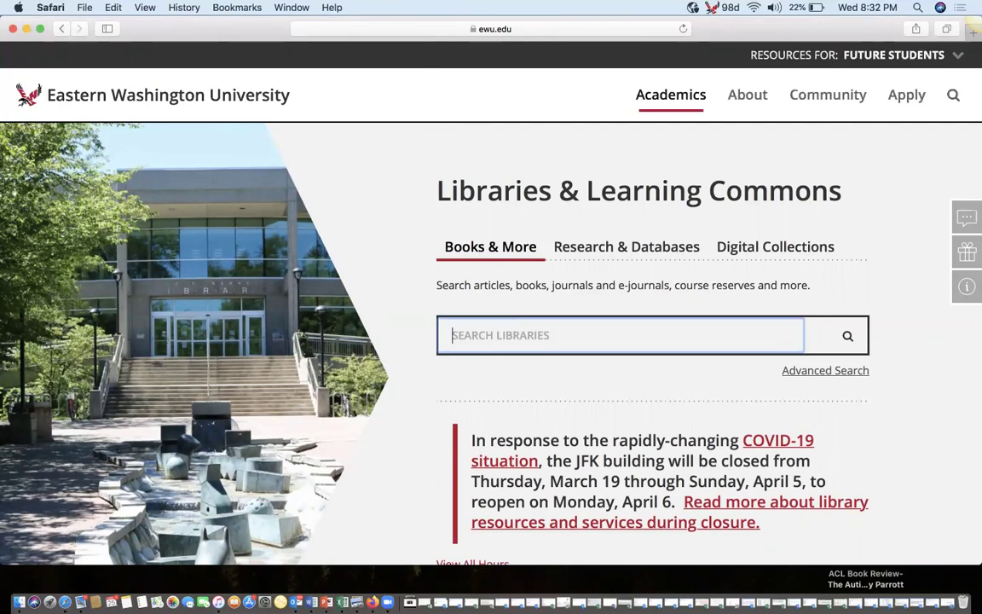
text(COFI)
text(D-1)
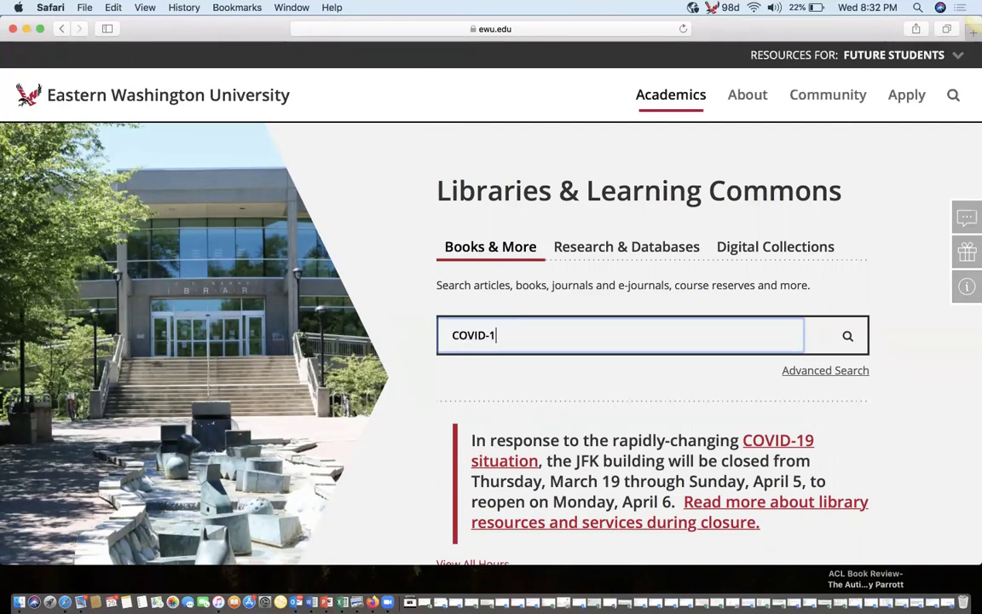
text(9)
key(Return)
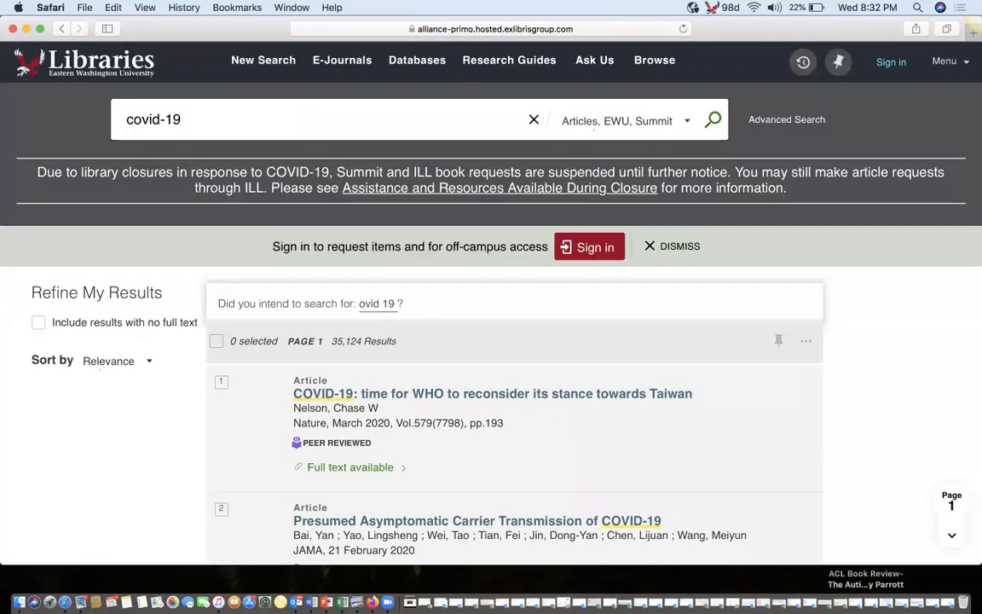
- Filter the search results by the subject term Covid-19
scroll(503, 329, down, 5)
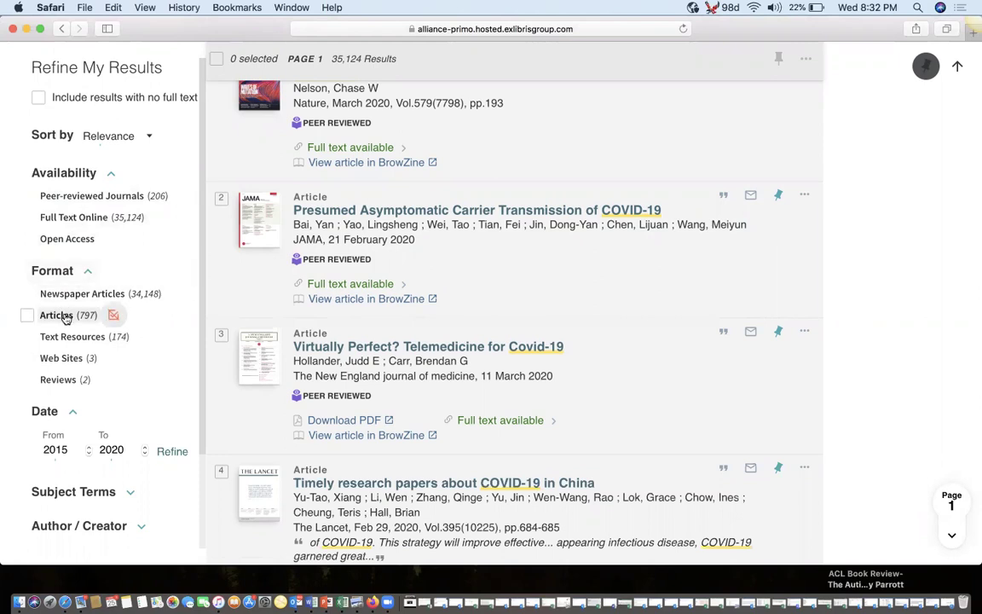
scroll(64, 317, down, 3)
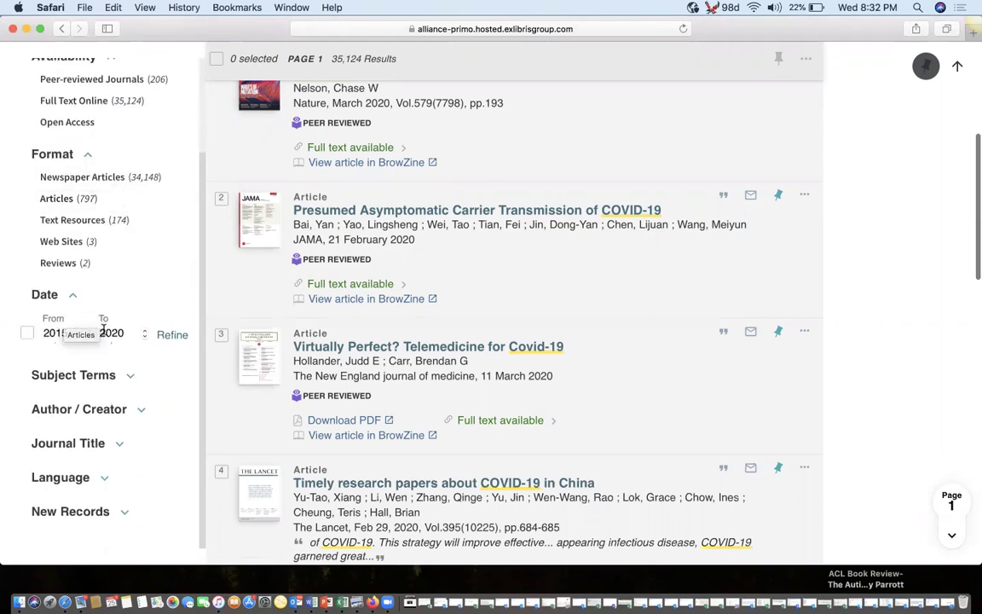
click(81, 382)
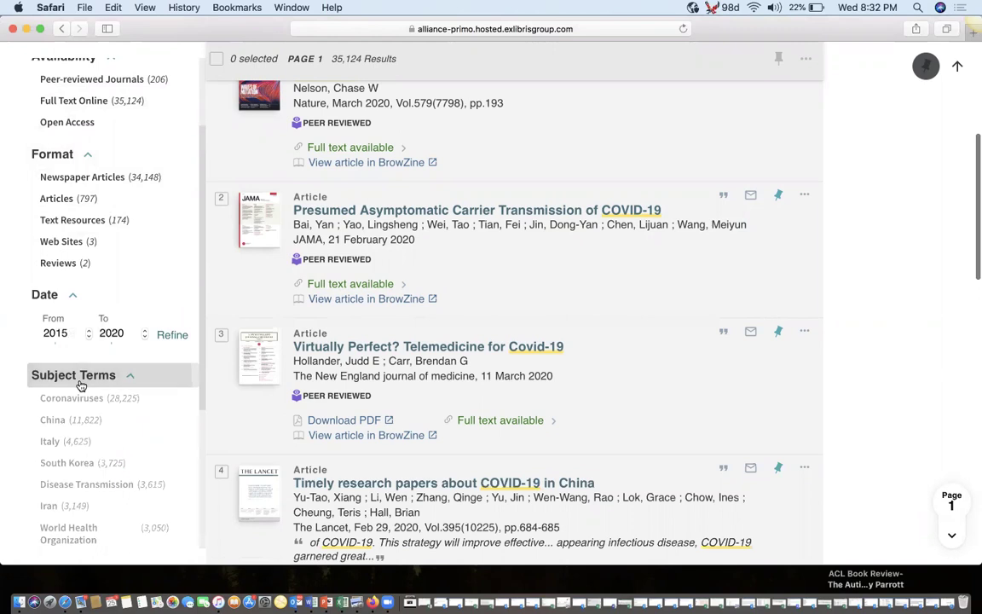
scroll(80, 386, down, 10)
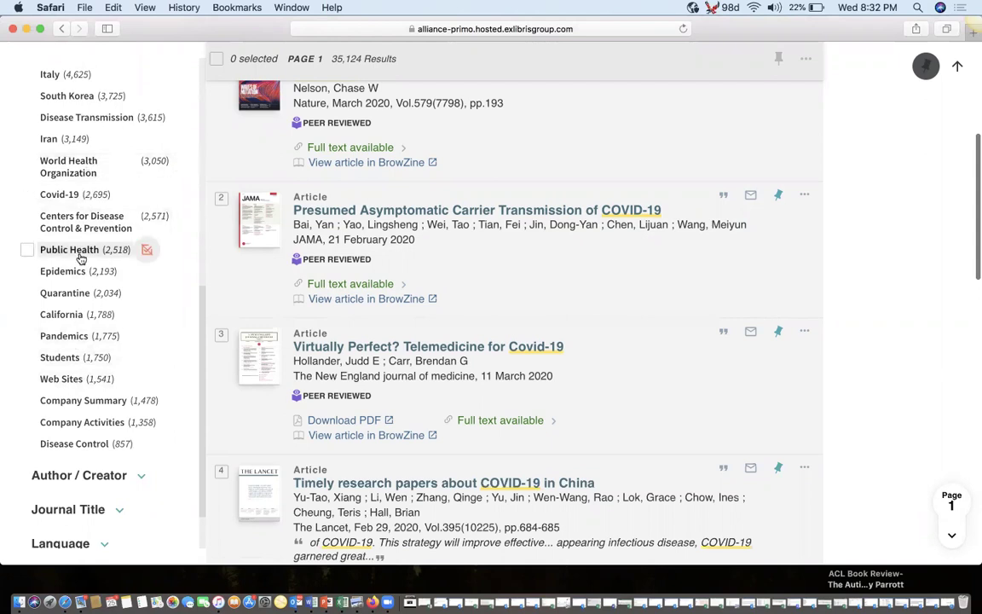
click(27, 196)
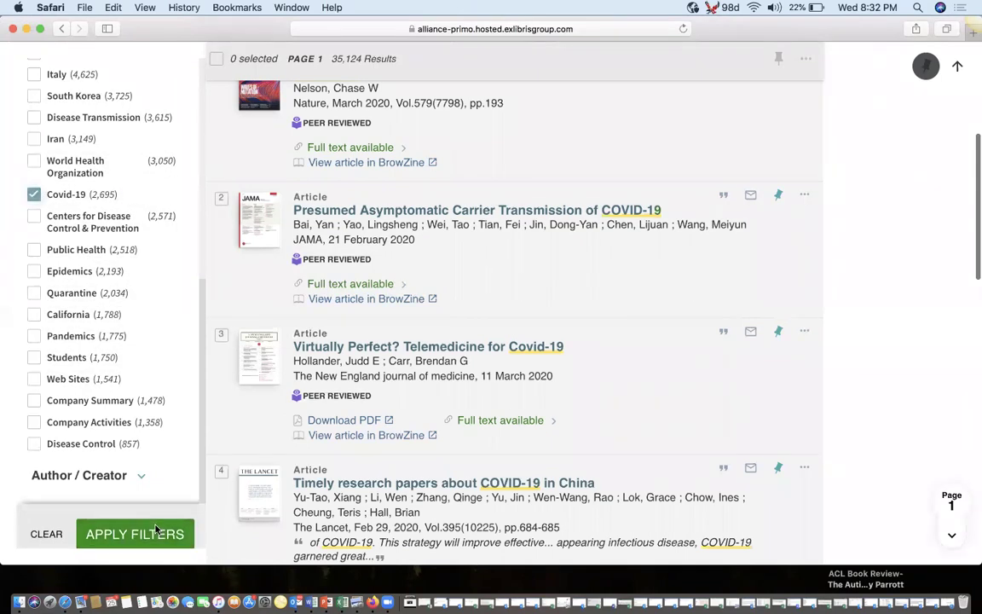
click(154, 529)
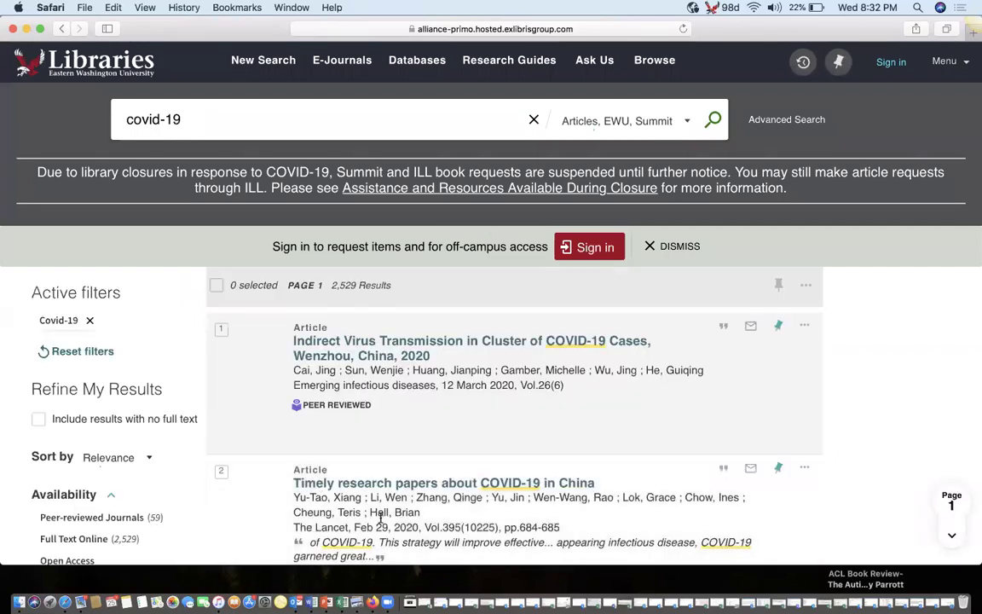
- Open the record of the article "Interrupting transmission of COVID-19: lessons from containment efforts in Singapore" in the filtered results
scroll(380, 514, down, 2)
scroll(380, 517, down, 7)
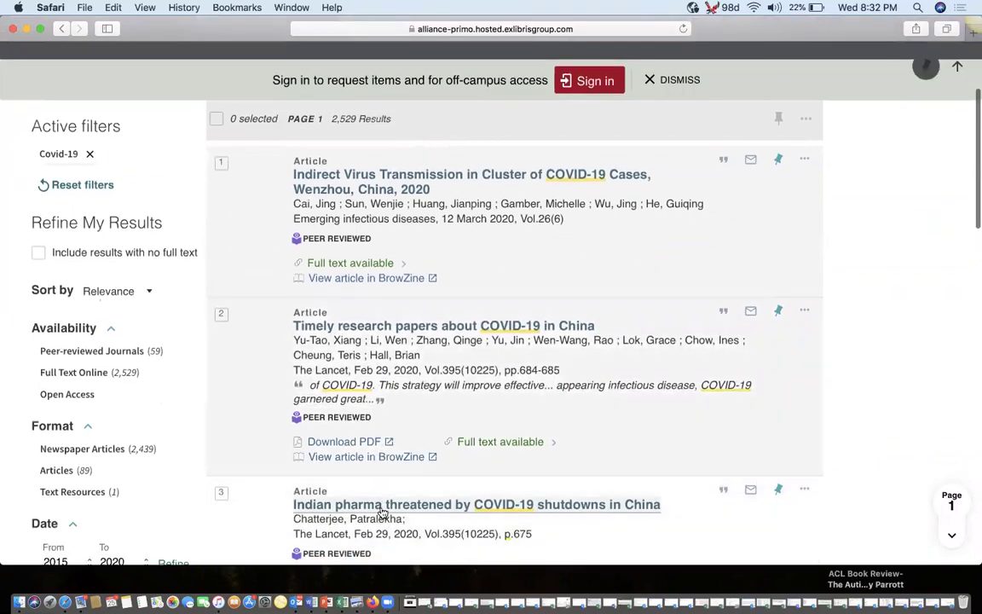
scroll(381, 512, down, 5)
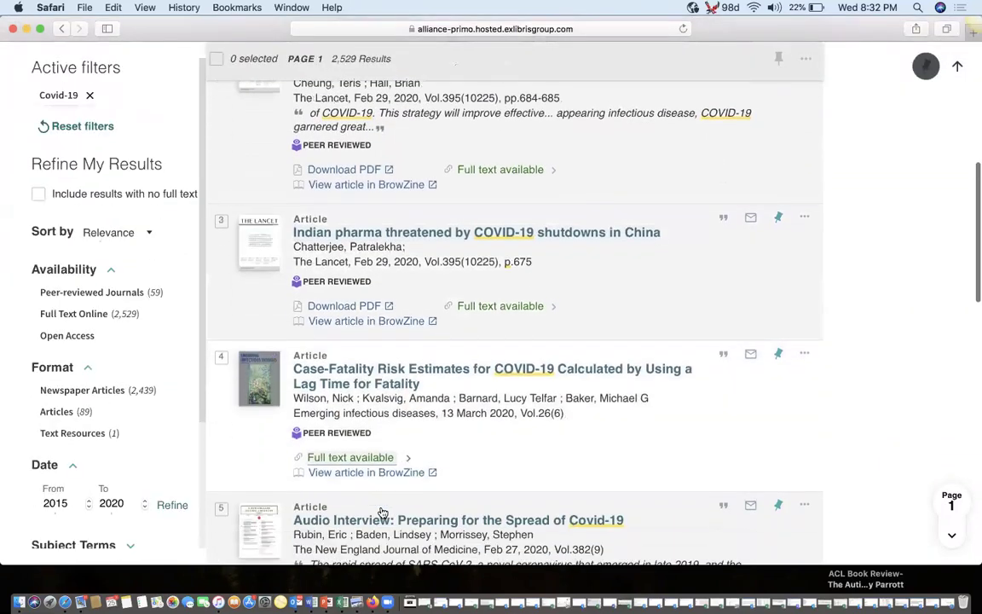
scroll(383, 512, down, 5)
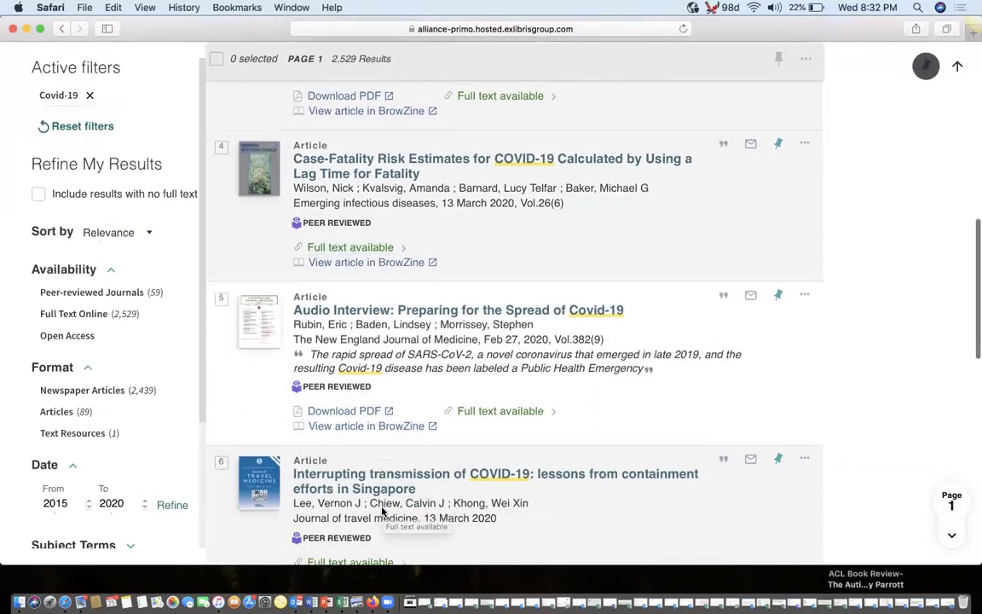
click(346, 384)
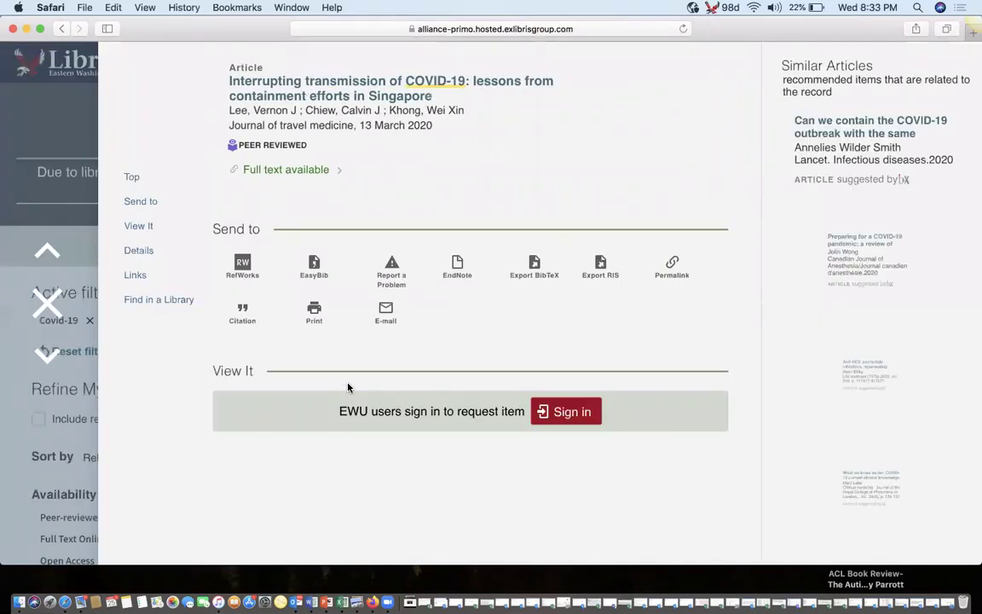
- Check the Singapore article's View It and Details sections for online access, and close its record
scroll(348, 388, down, 5)
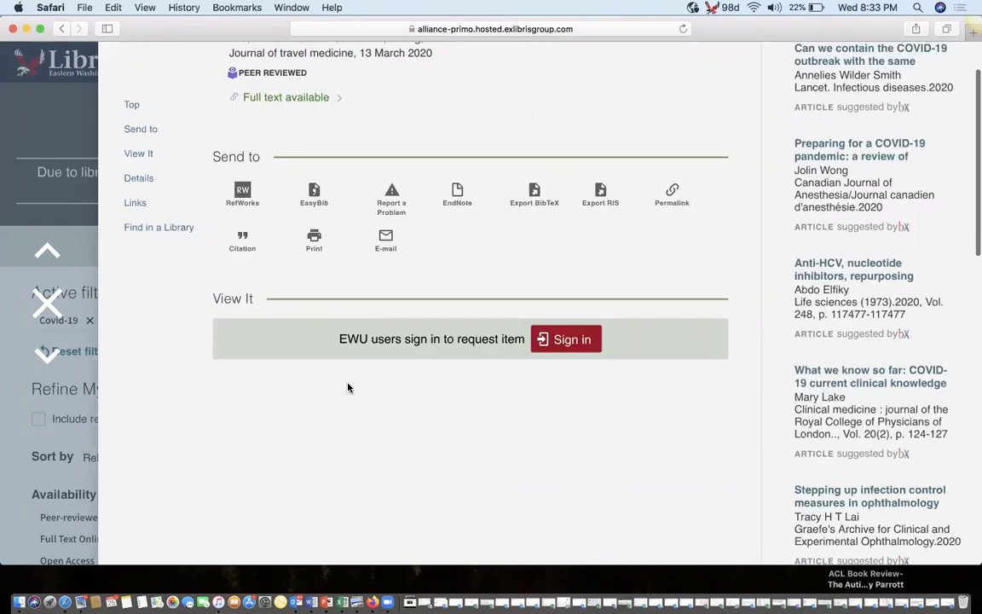
scroll(348, 388, down, 1)
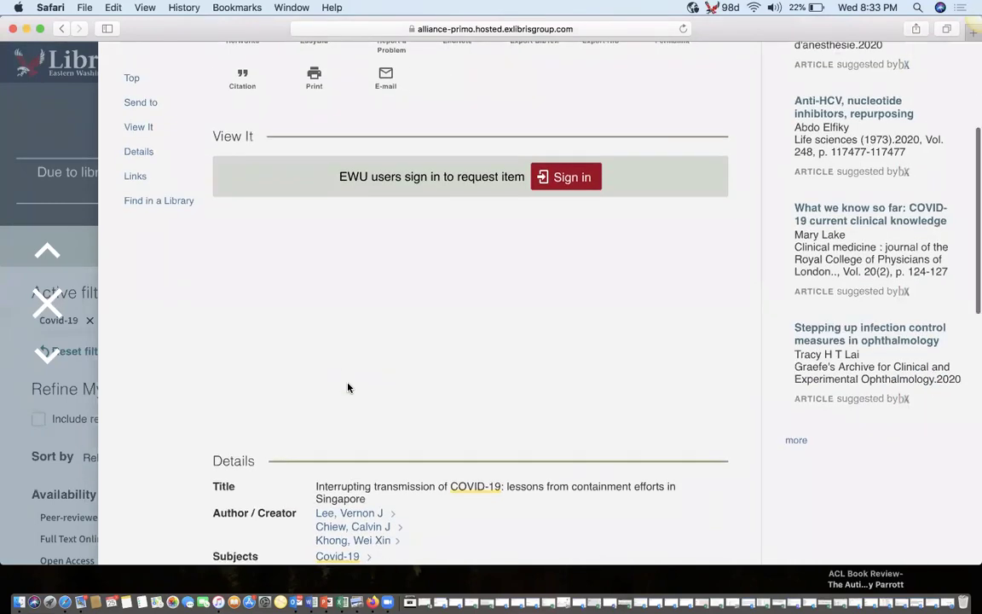
scroll(347, 388, down, 5)
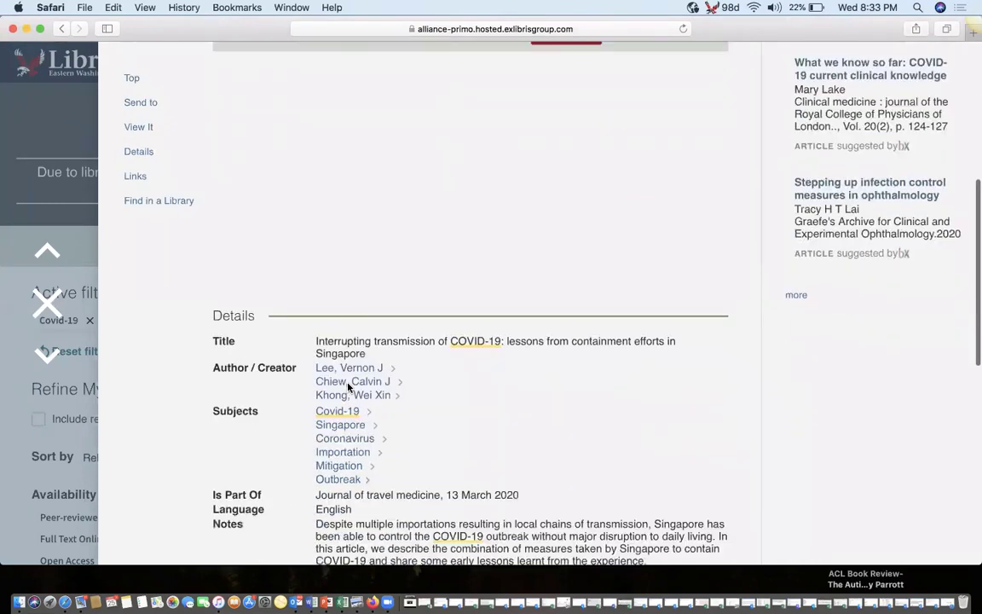
scroll(348, 388, up, 5)
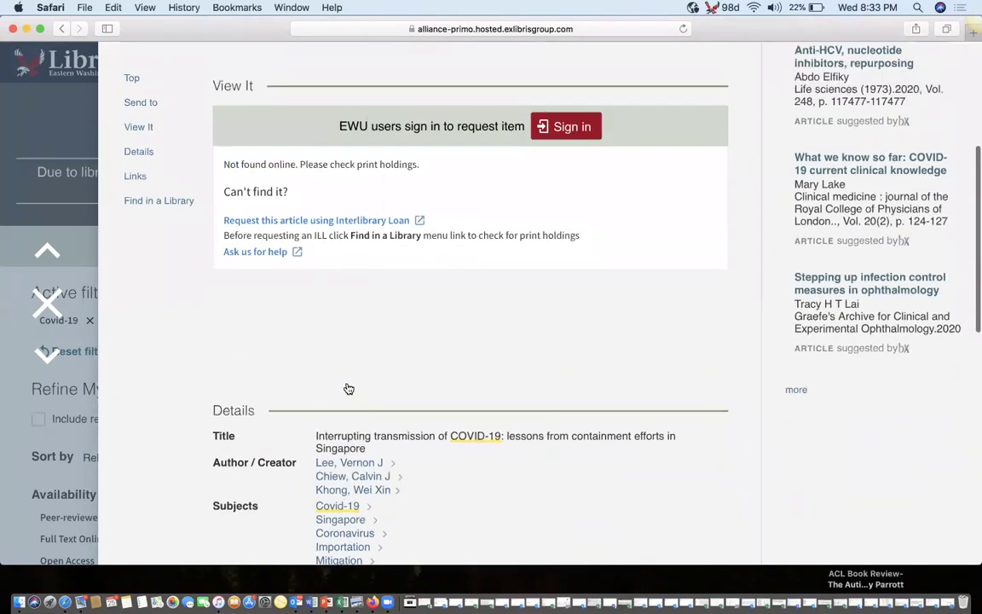
click(30, 302)
- Open the record of "First case of Coronavirus Disease 2019 (COVID-19) pneumonia in Taiwan", check its View It section for access, and close it
scroll(423, 376, down, 5)
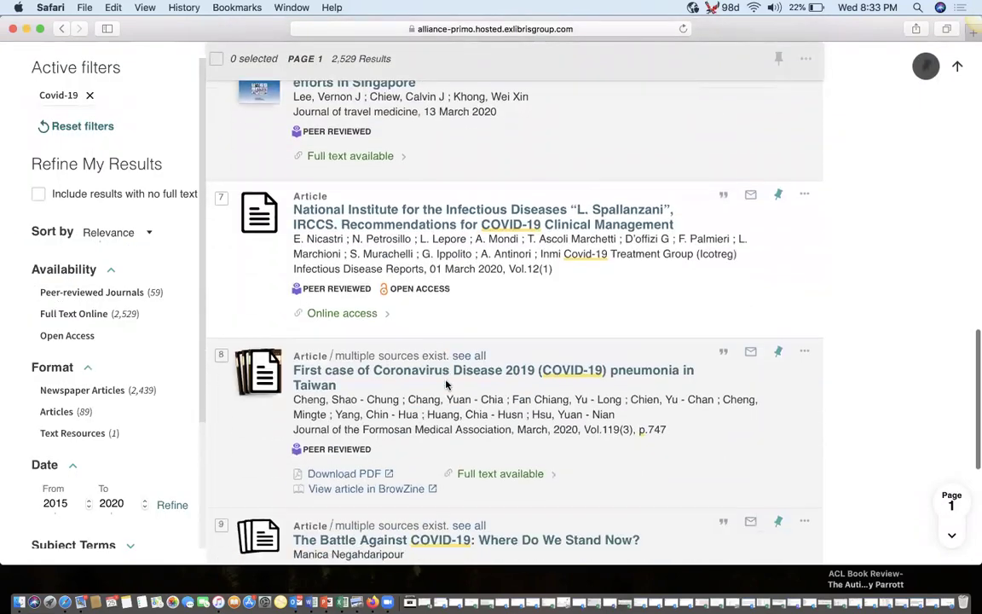
click(422, 375)
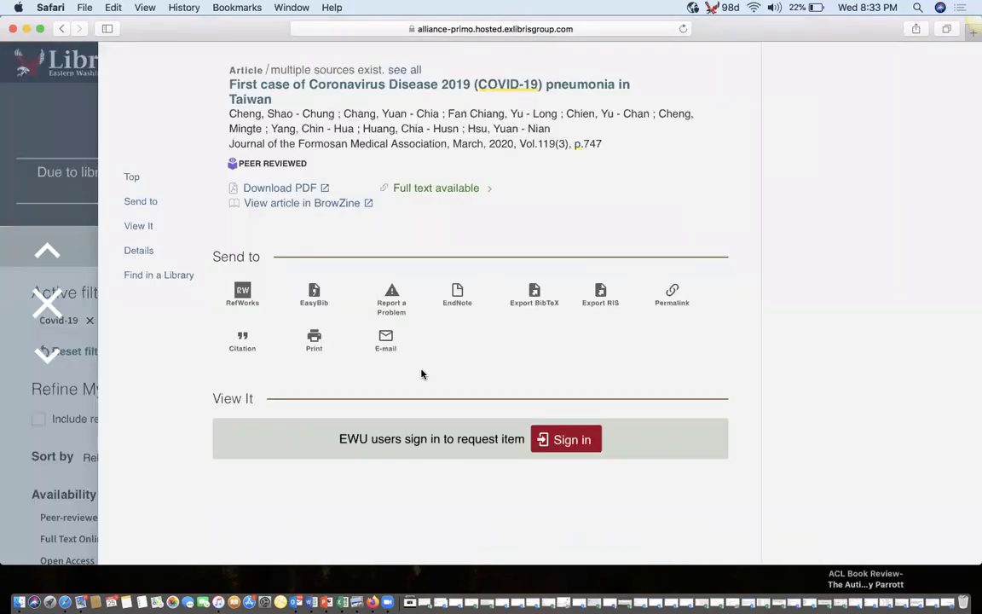
scroll(421, 374, down, 4)
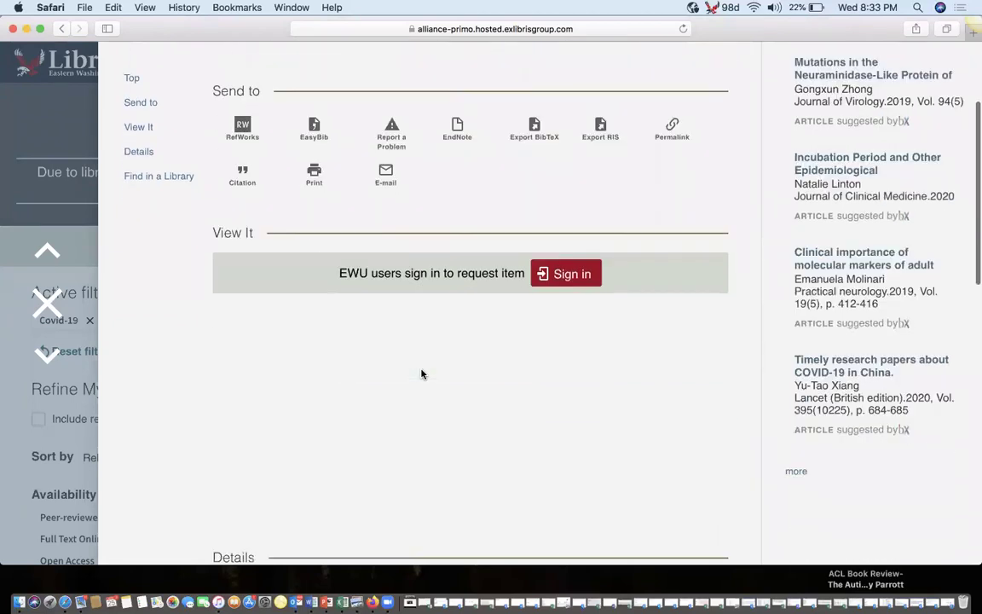
scroll(422, 374, down, 1)
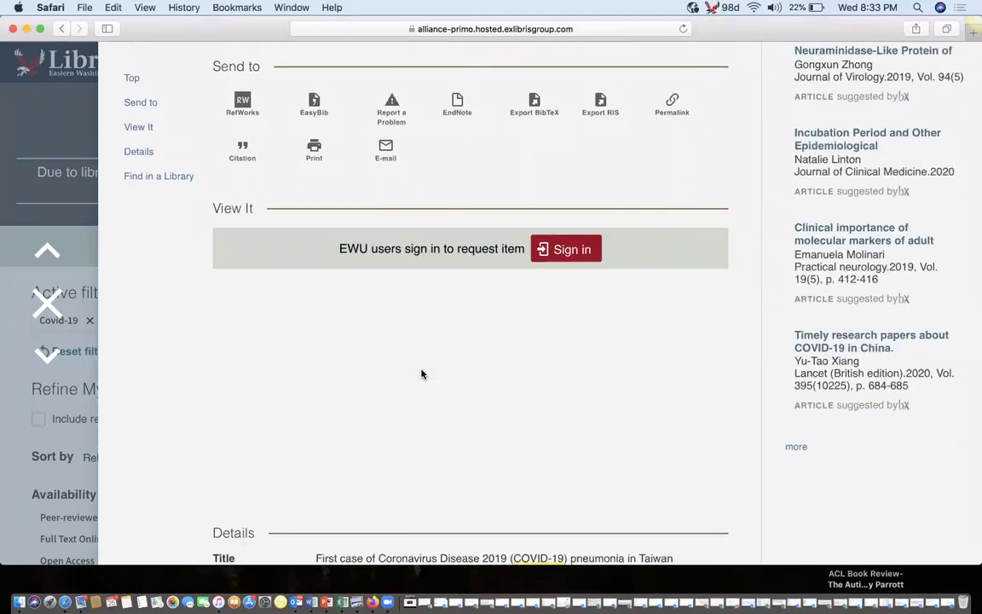
click(54, 300)
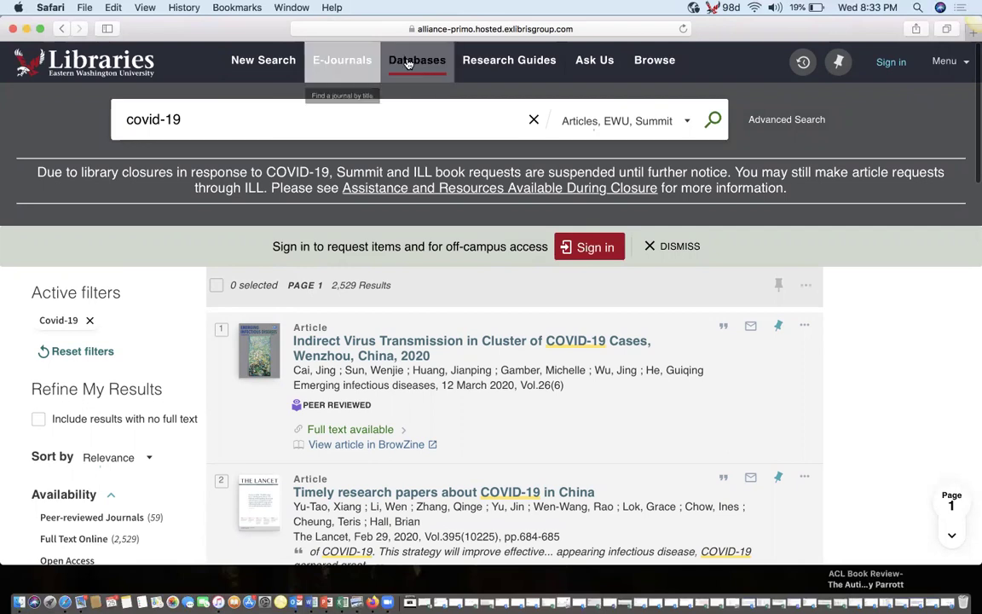
- Open the library's Ask Us page and review its Get Help, Spokane Academic Library and EWU Services contact options
click(597, 70)
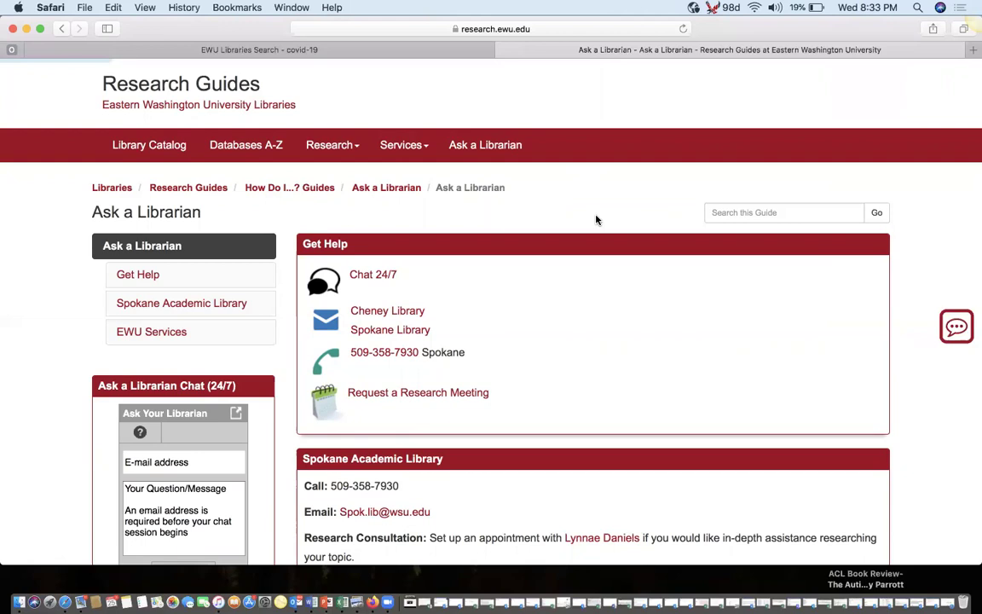
scroll(597, 220, down, 1)
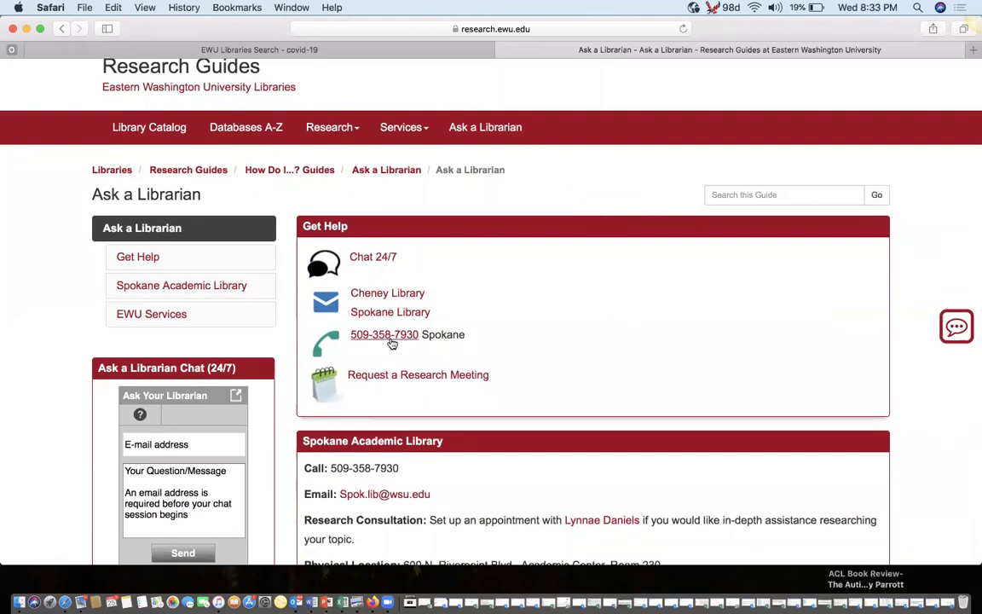
scroll(506, 393, down, 5)
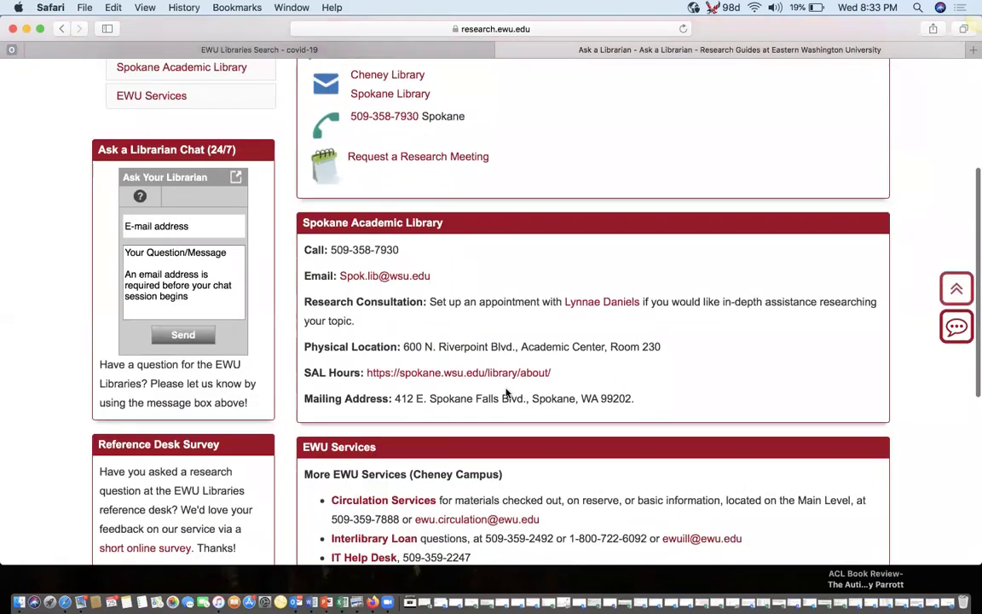
scroll(506, 393, down, 3)
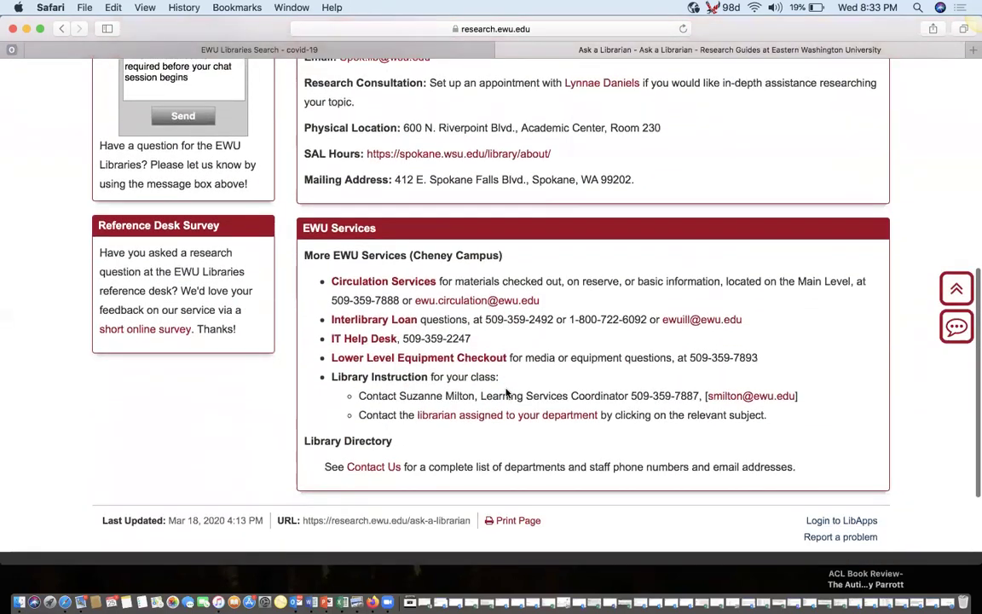
scroll(507, 393, down, 1)
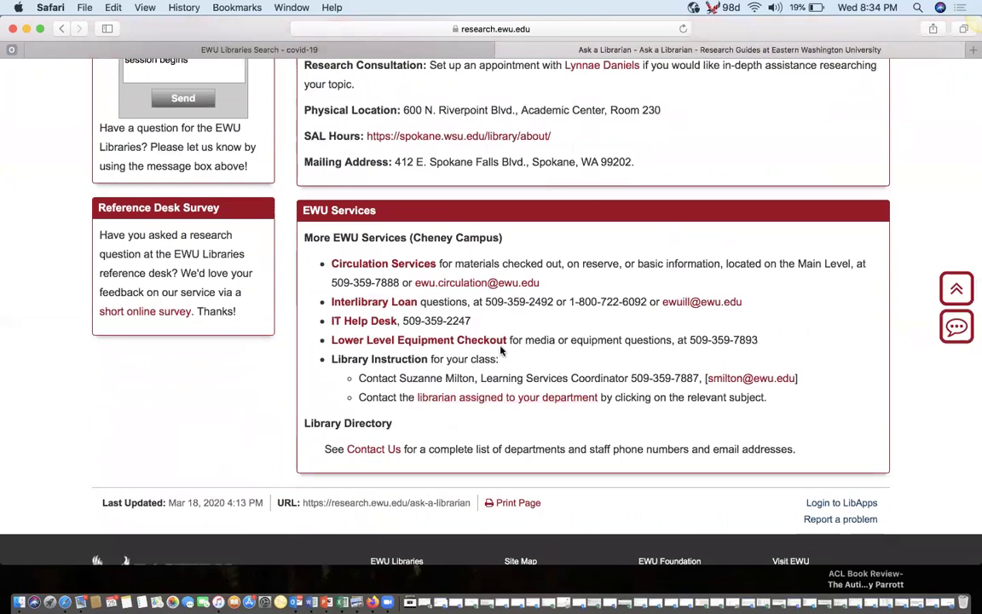
scroll(502, 350, up, 8)
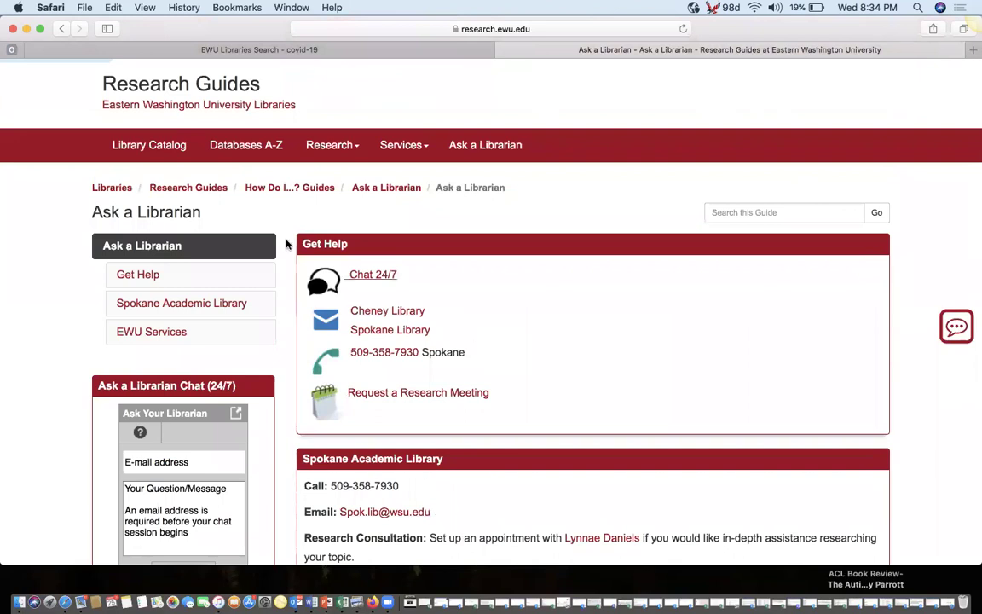
- Go to the Research Guides home page and search the guides for "health"
click(190, 188)
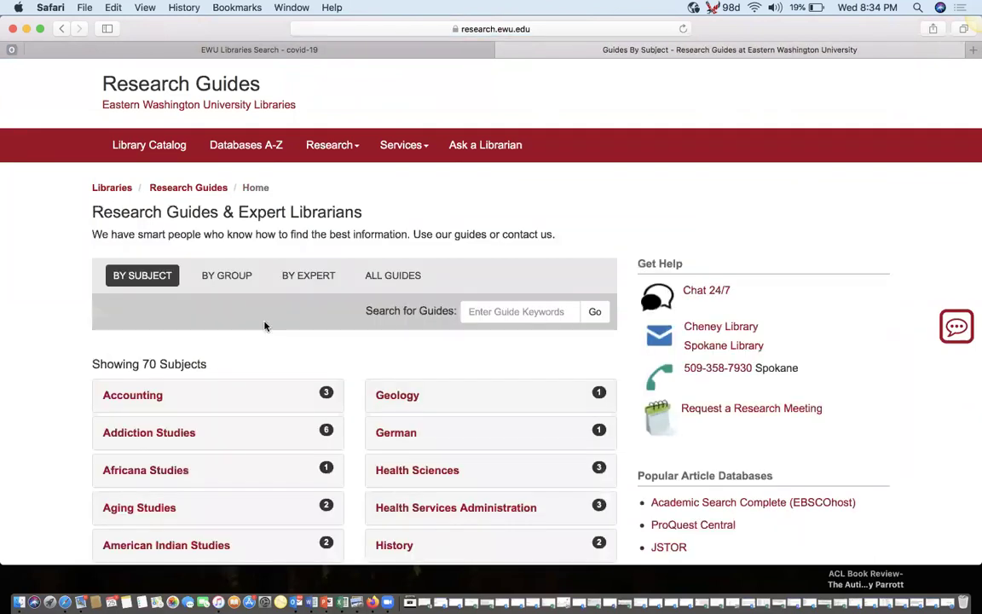
scroll(264, 327, down, 2)
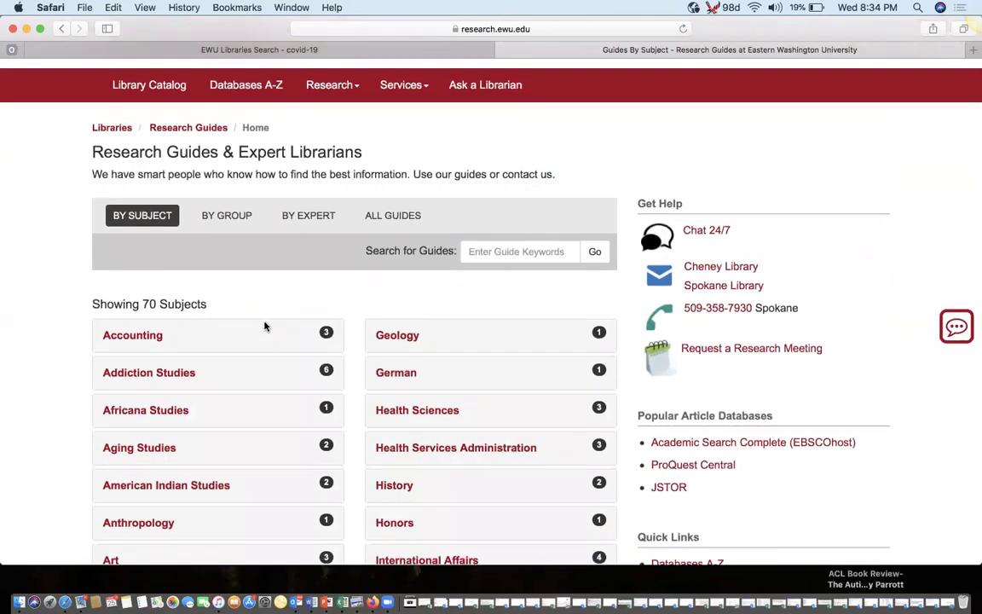
scroll(265, 326, down, 3)
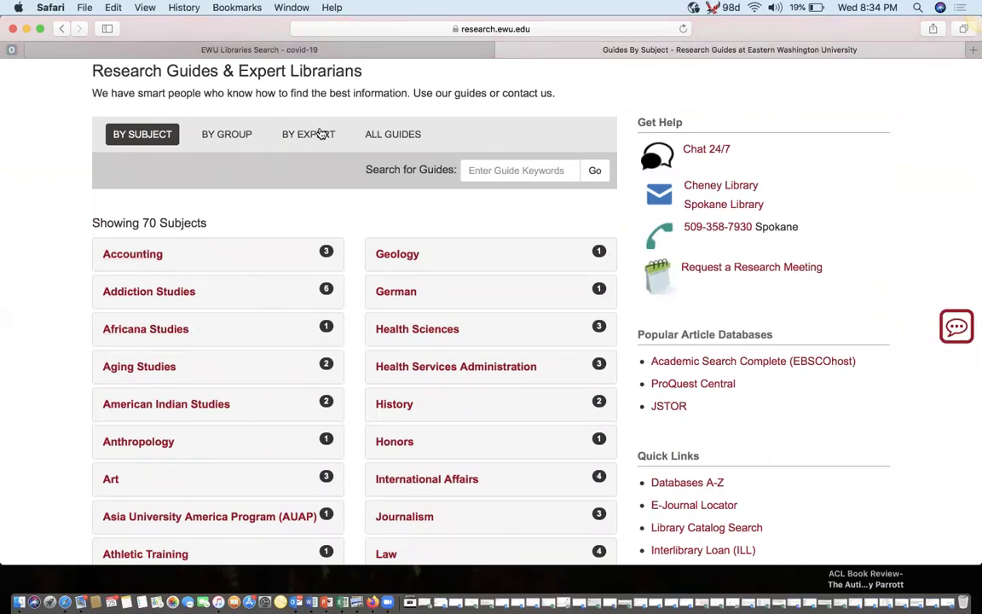
click(526, 169)
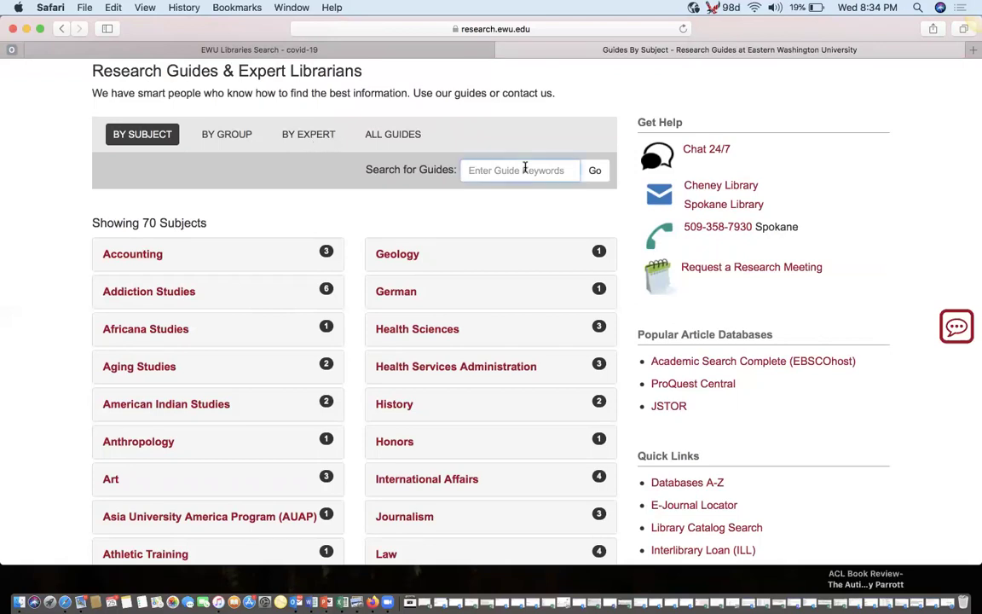
text(health)
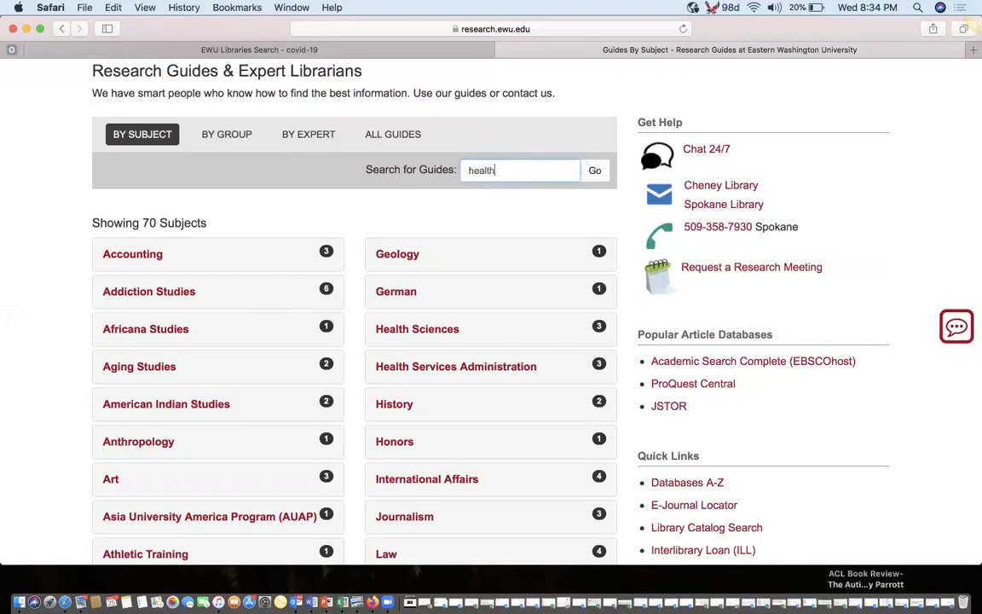
key(Return)
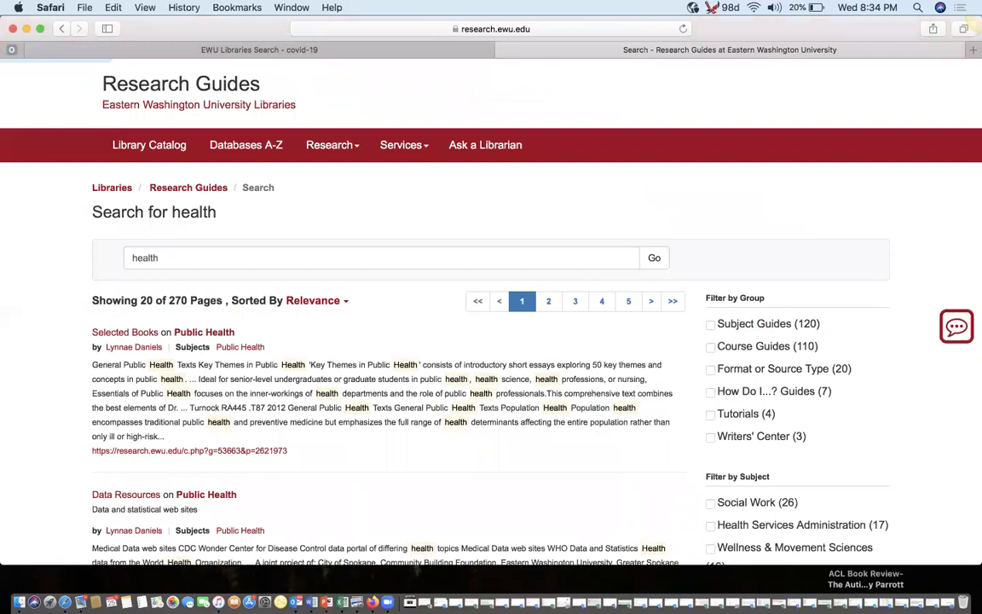
- Open the Public Health research guide and review its recommended journal article databases, citing resources and subject expert
click(205, 332)
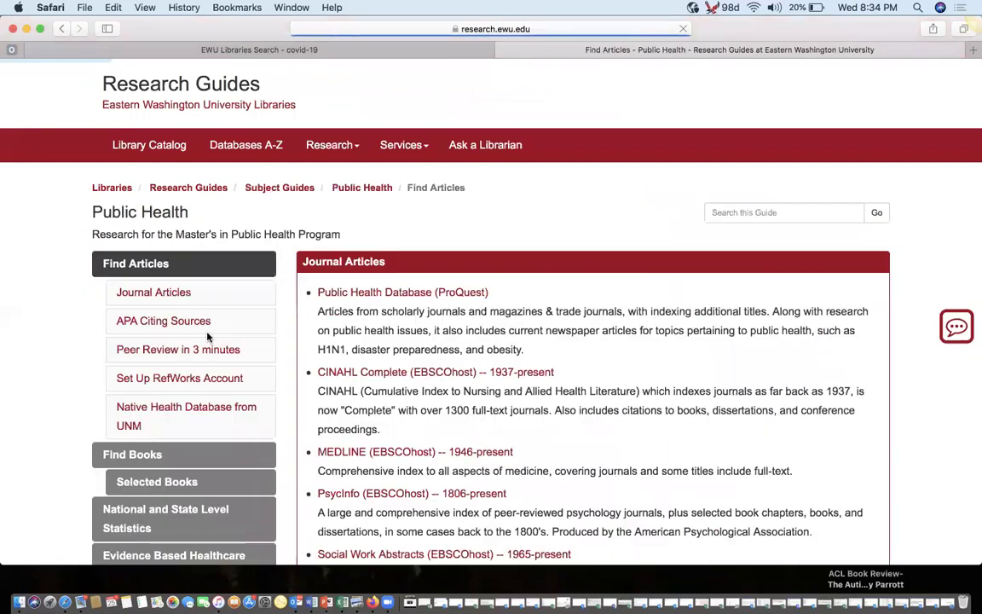
scroll(508, 249, down, 5)
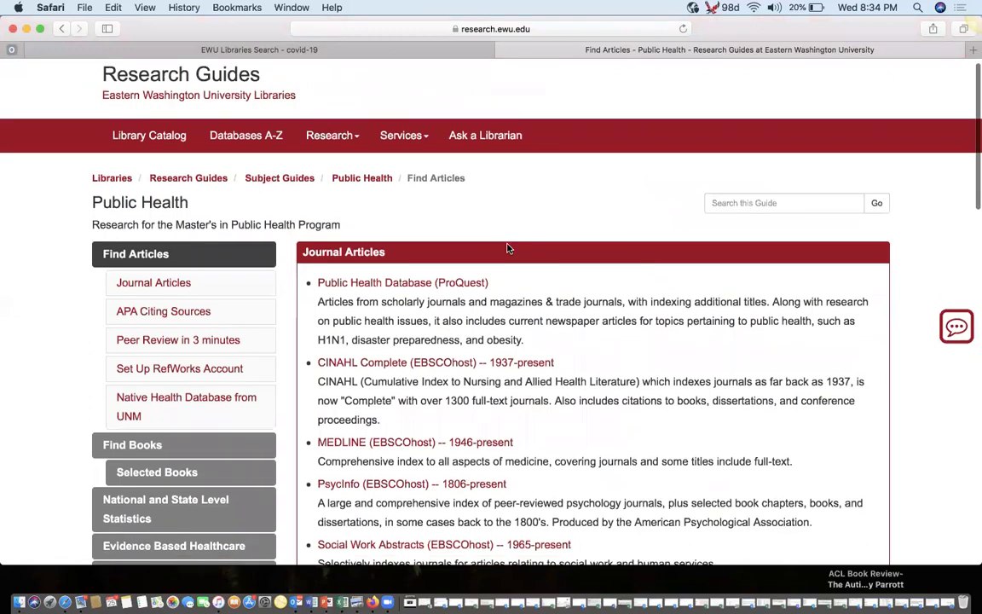
scroll(507, 248, down, 2)
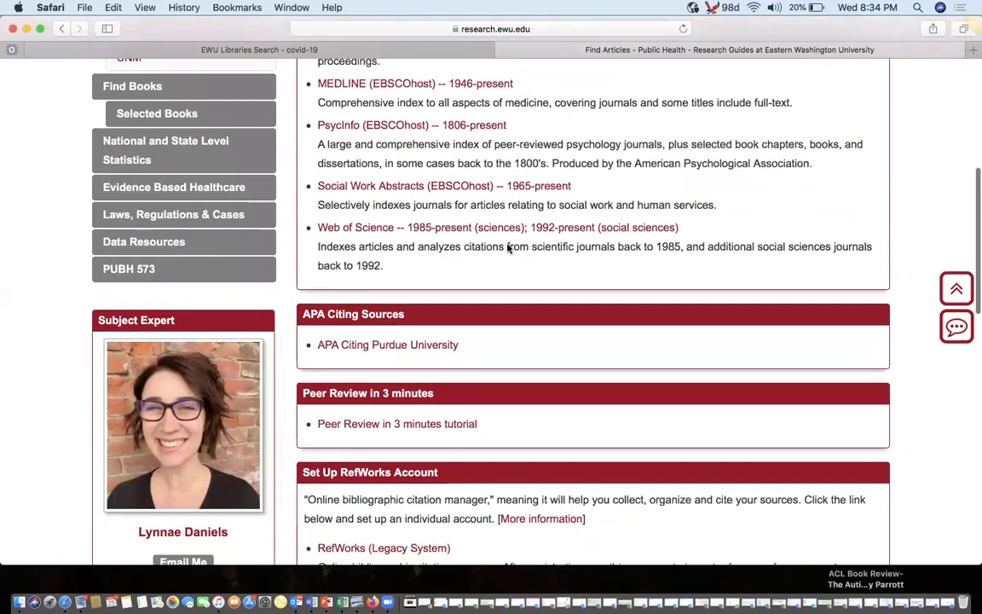
scroll(508, 248, up, 4)
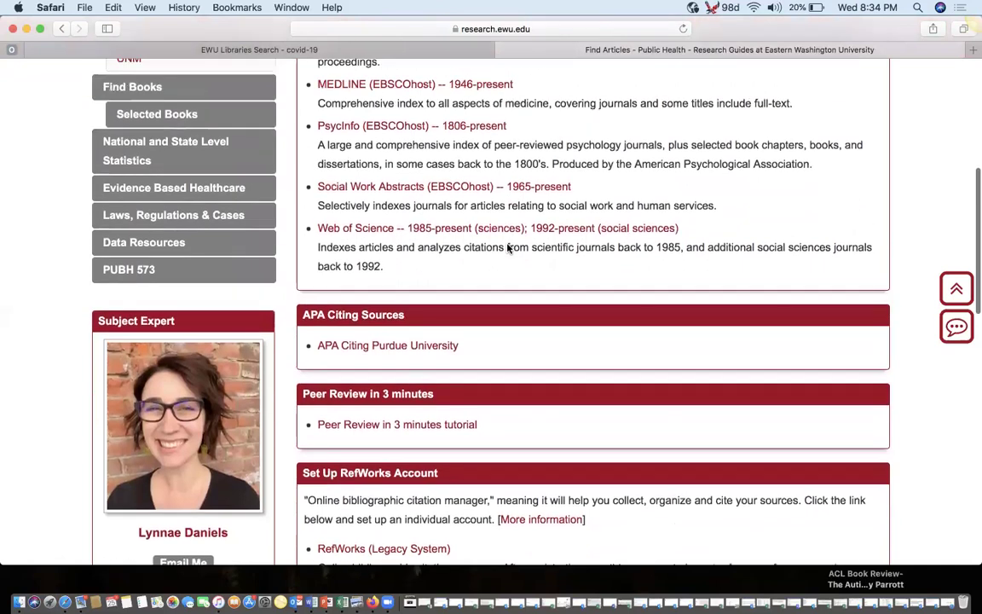
scroll(507, 246, up, 1)
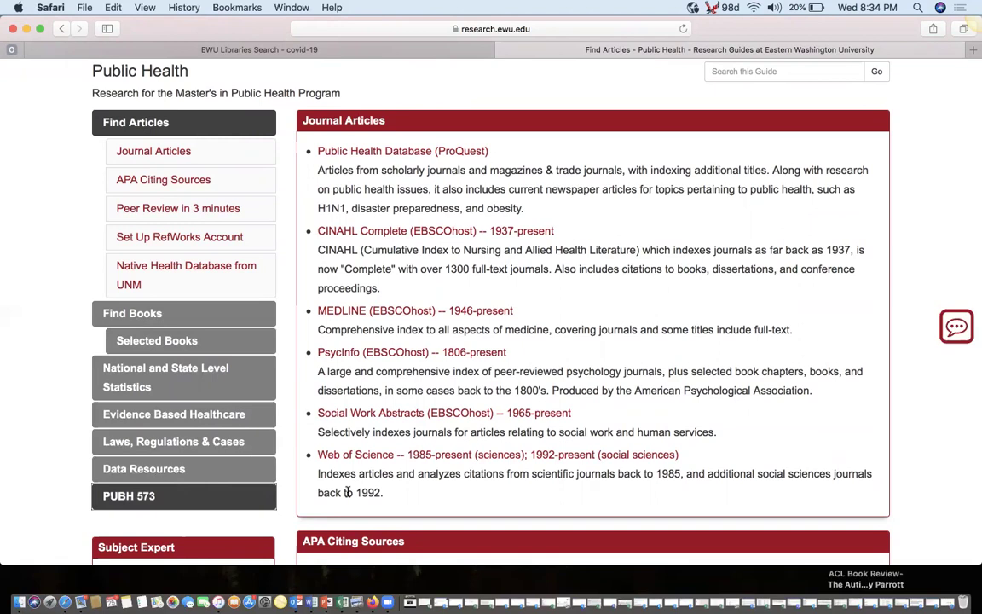
scroll(509, 469, up, 3)
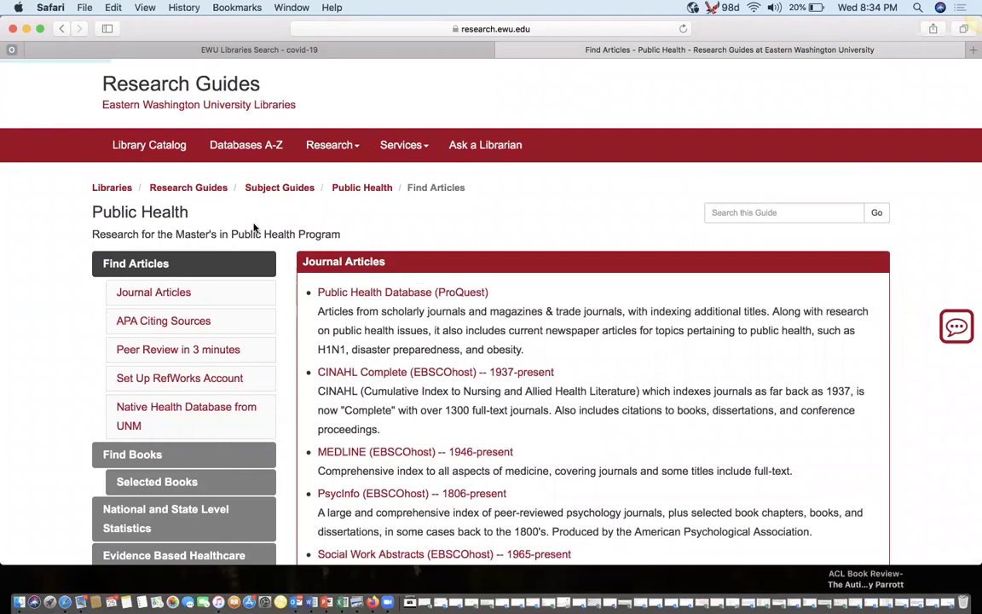
- Open the Databases A-Z list and look through its search options and the databases under A
click(246, 147)
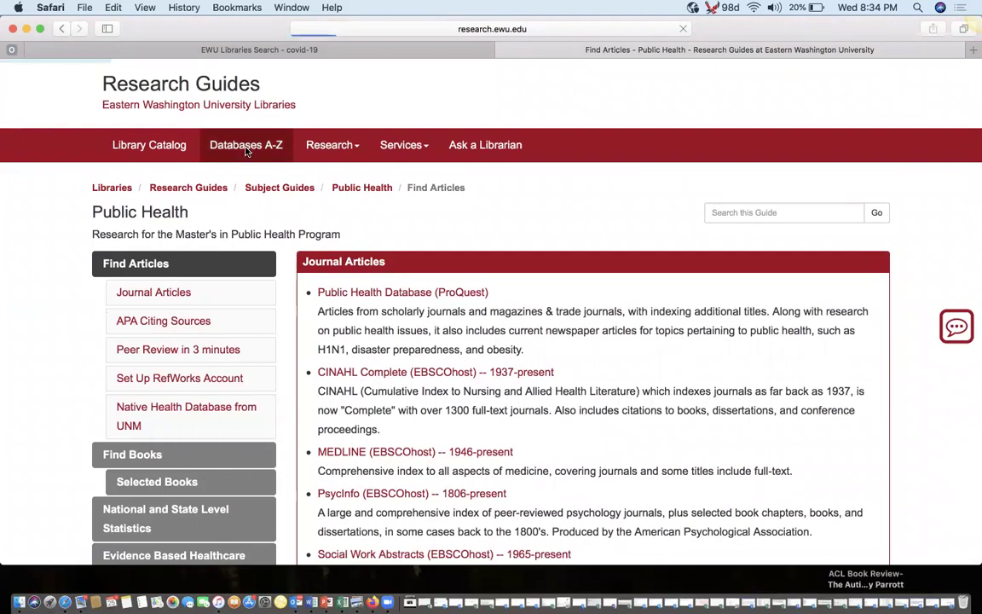
scroll(345, 377, down, 3)
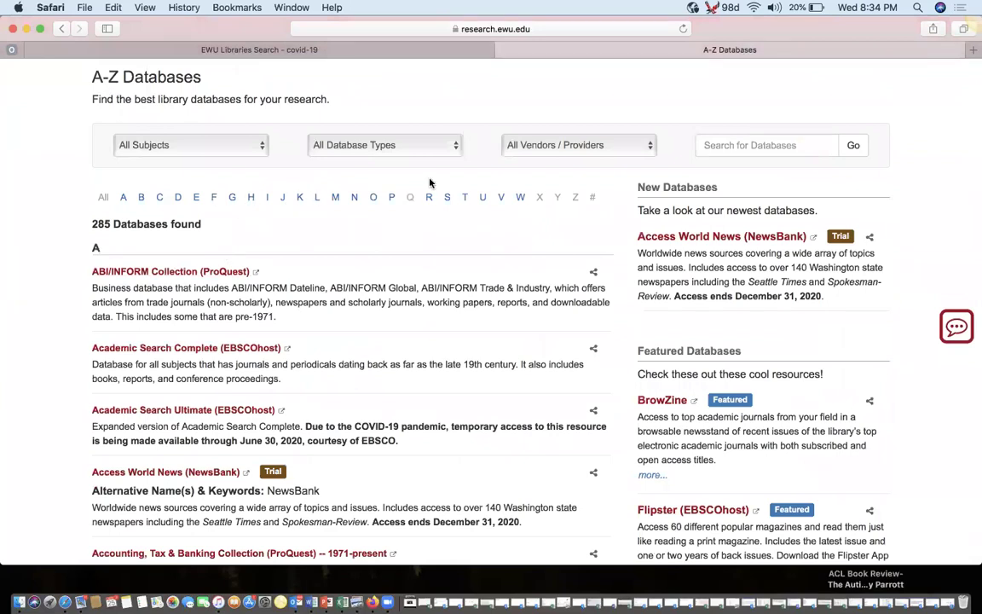
click(729, 145)
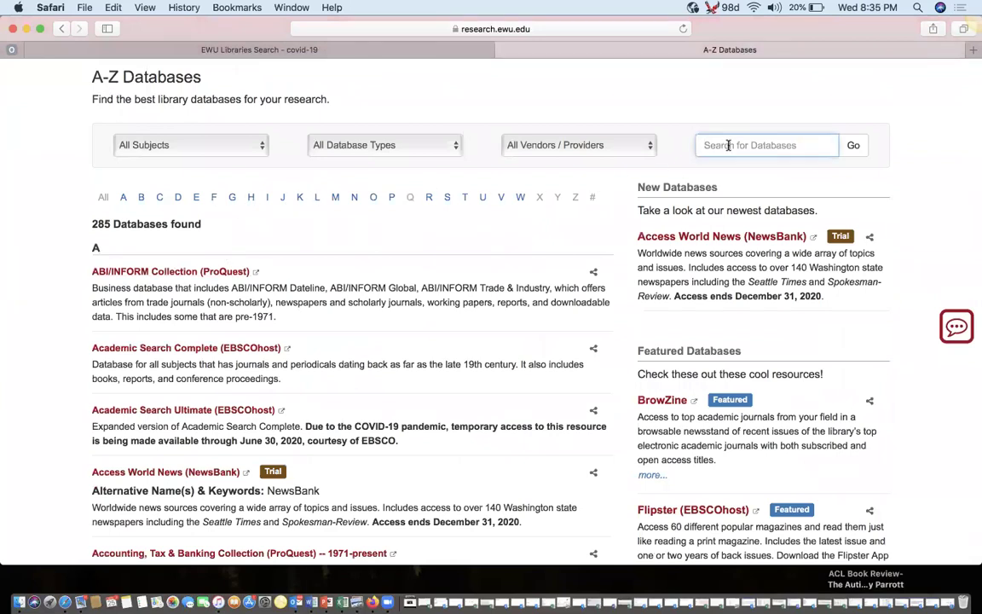
scroll(412, 294, down, 3)
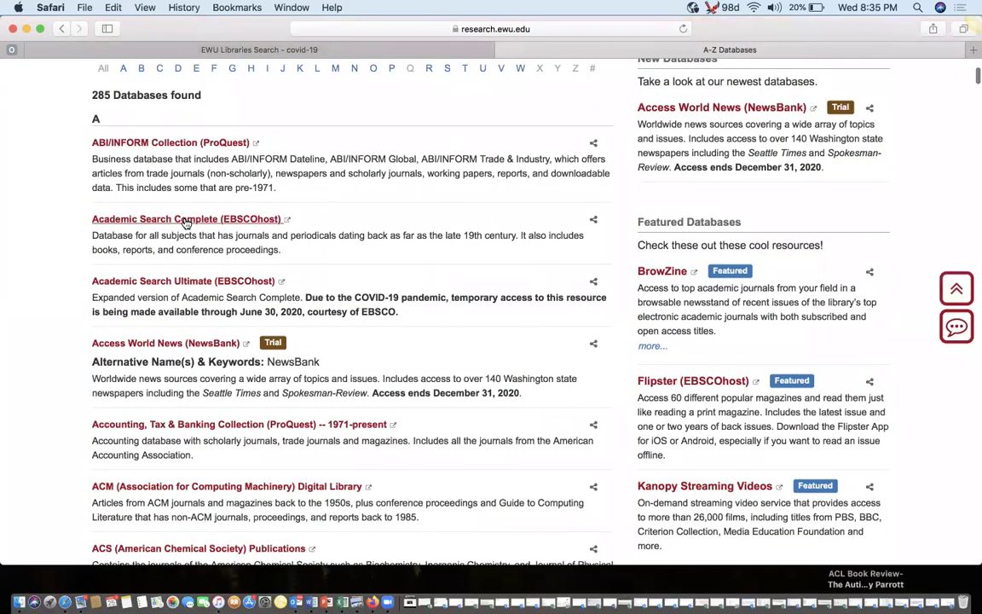
- Open Academic Search Complete (EBSCOhost) and log in to the library proxy with the saved username and password
click(185, 220)
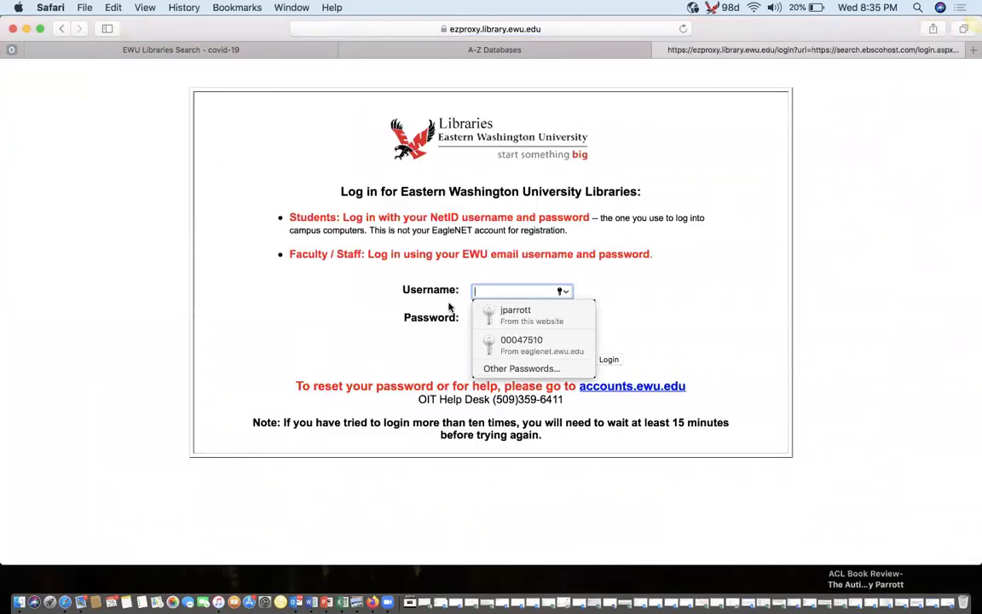
click(546, 317)
click(620, 361)
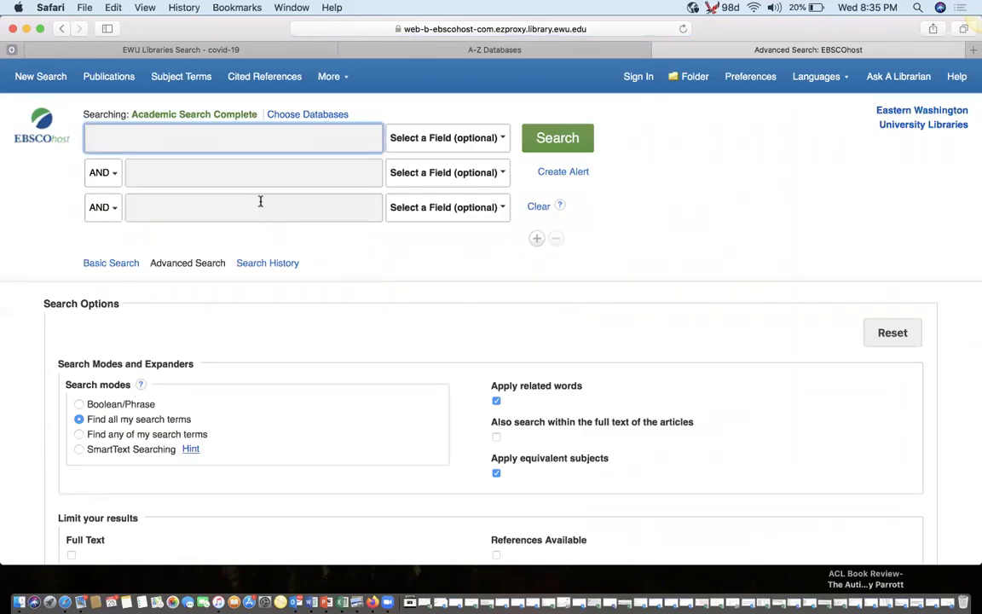
- Search Academic Search Complete for "covid-19"
text(covid)
text(-19)
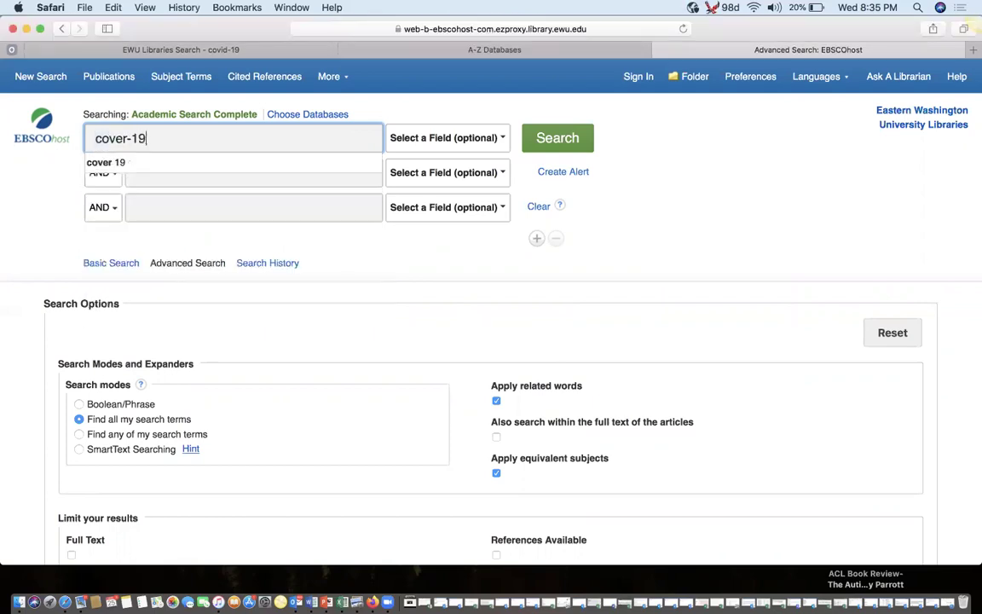
key(BackSpace)
key(BackSpace)
key(BackSpace)
key(BackSpace)
key(BackSpace)
text(id-19)
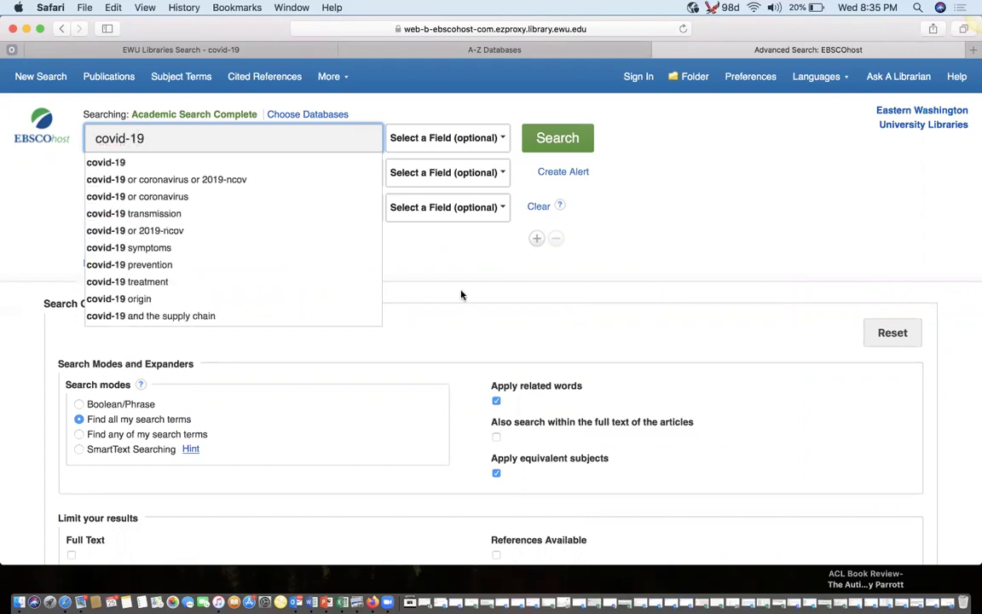
click(563, 140)
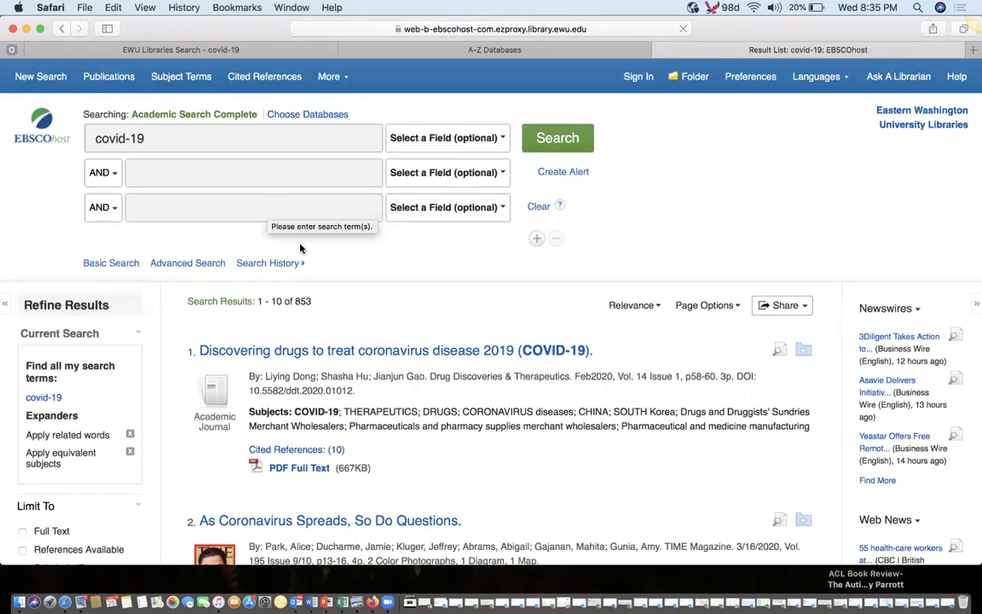
- Examine the covid-19 results for full-text links and the available Limit To and Source Types filters
scroll(406, 268, down, 4)
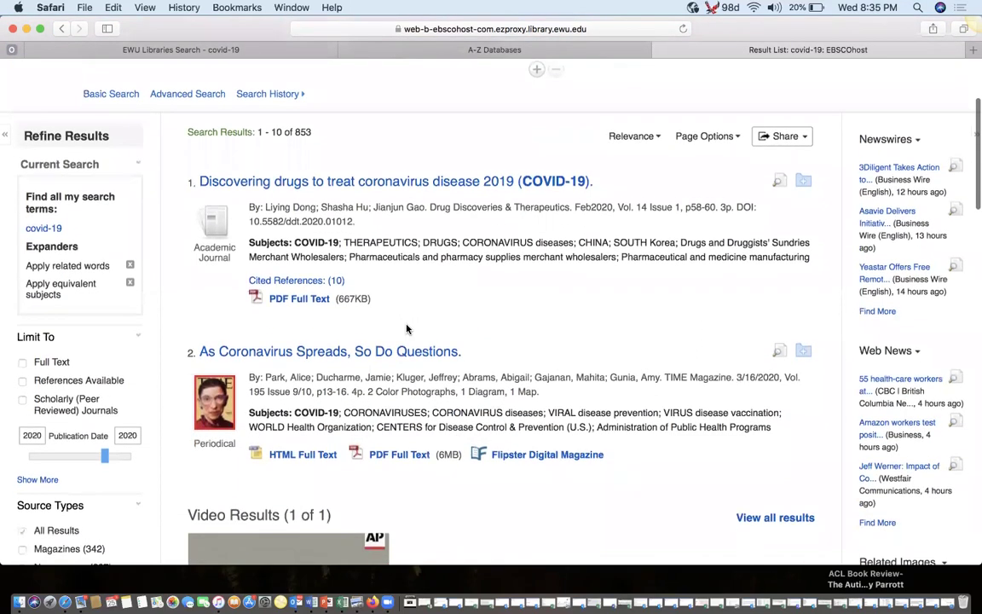
scroll(406, 329, down, 3)
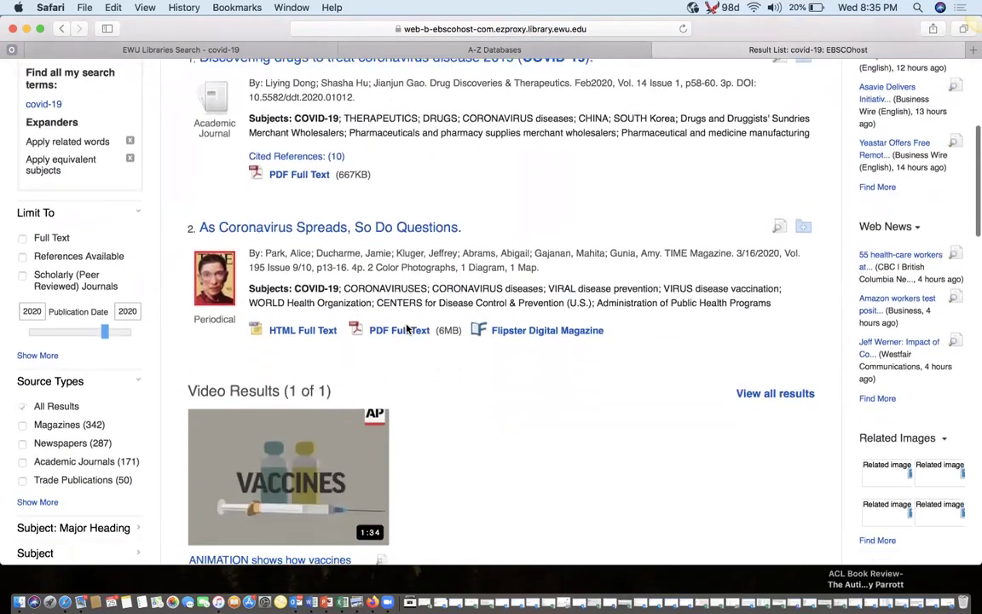
scroll(408, 329, down, 1)
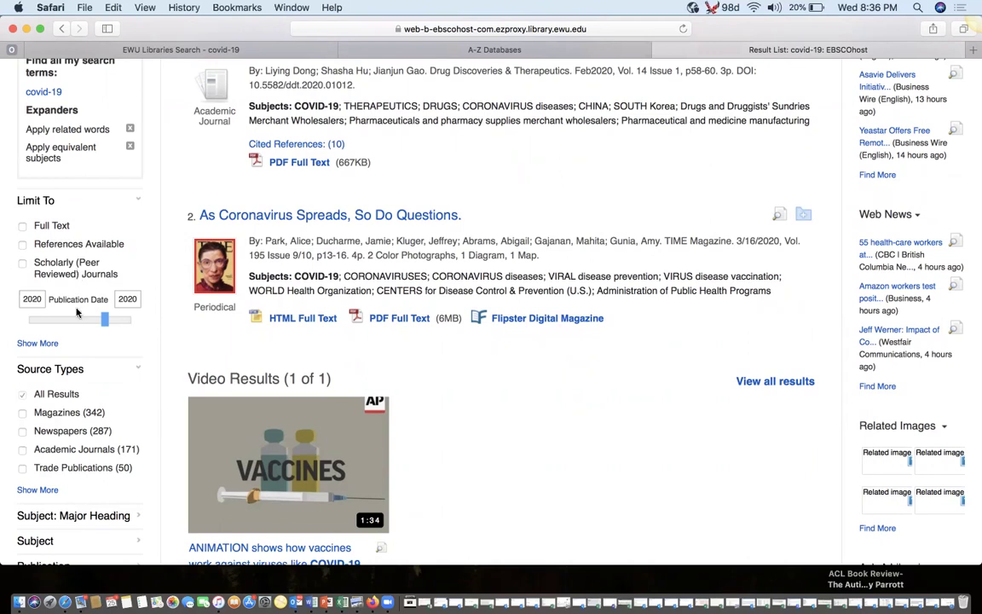
- Look over the remaining result filters and open the detailed record of "Discovering drugs to treat coronavirus disease 2019 (COVID-19)"
scroll(78, 371, down, 5)
scroll(90, 416, down, 6)
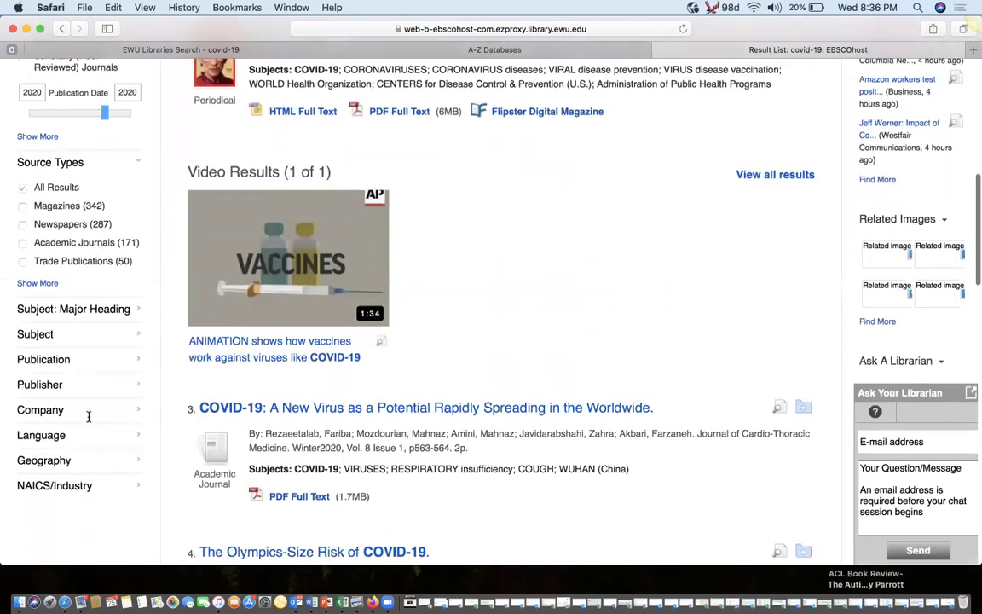
scroll(359, 347, up, 15)
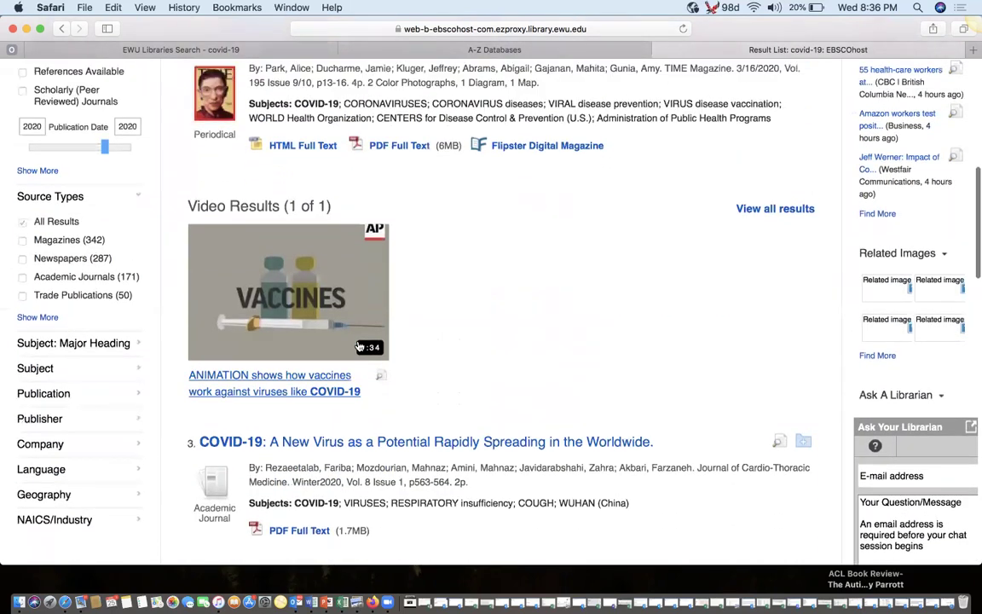
click(347, 208)
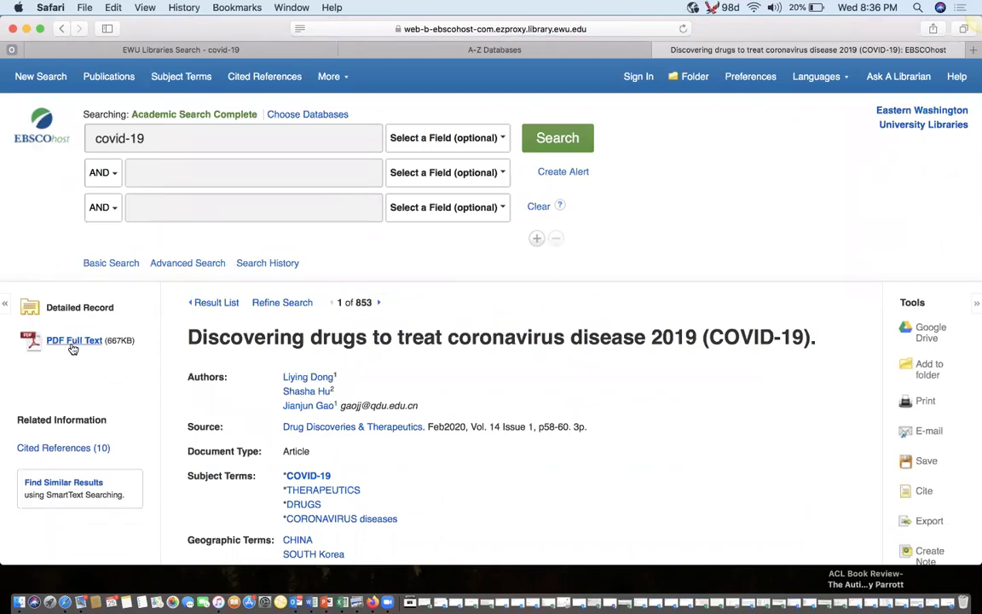
scroll(417, 371, down, 4)
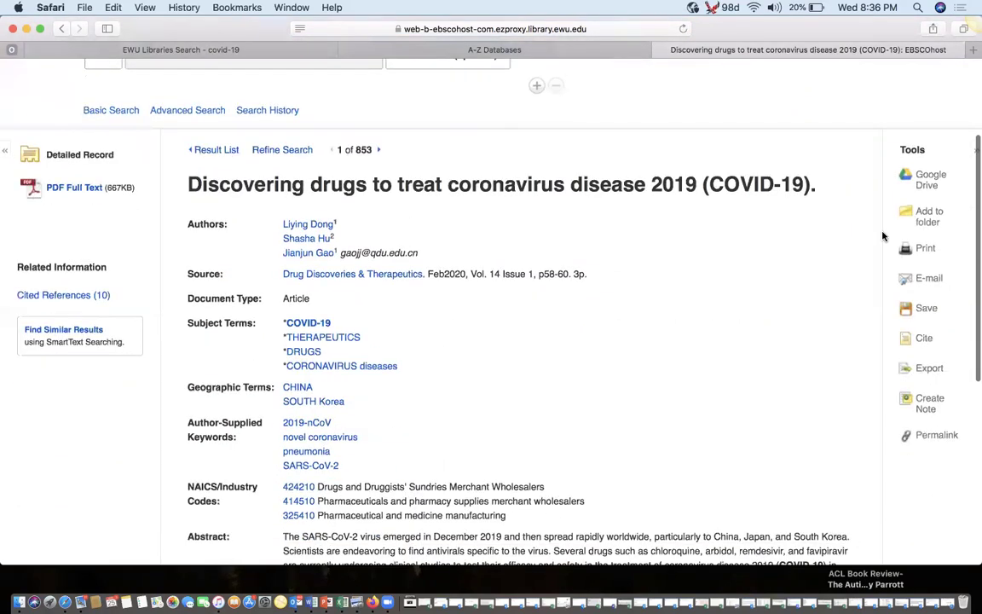
- Display the article's citation formats and look through the styles from ABNT and APA to Harvard
click(925, 339)
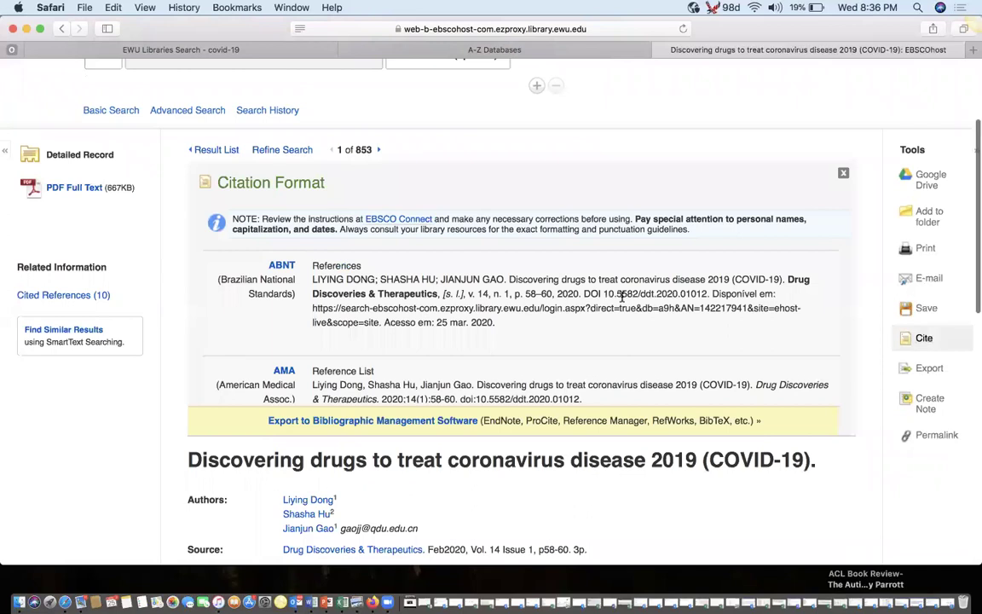
scroll(622, 302, down, 2)
scroll(622, 302, down, 5)
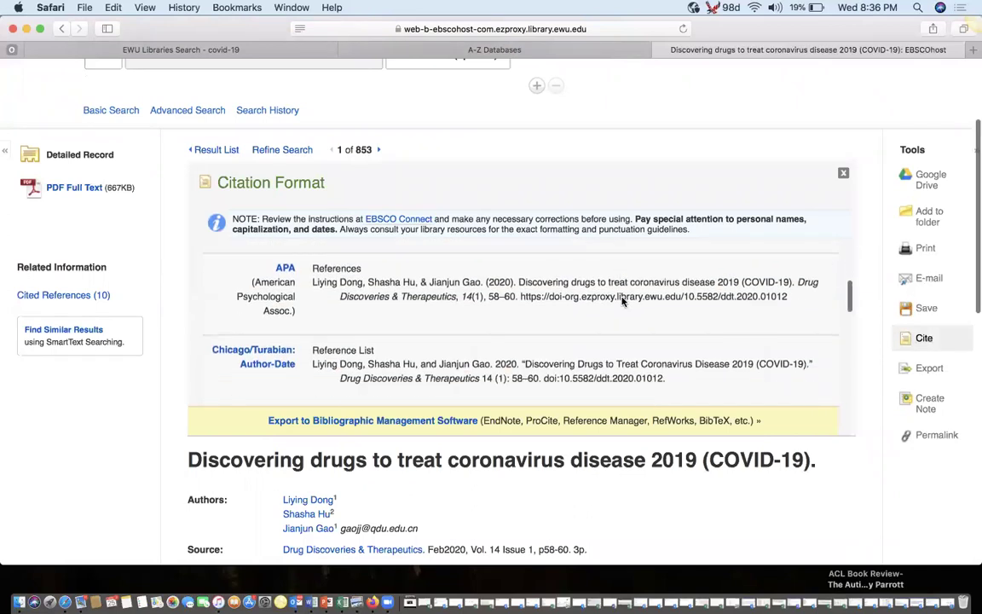
scroll(623, 302, down, 5)
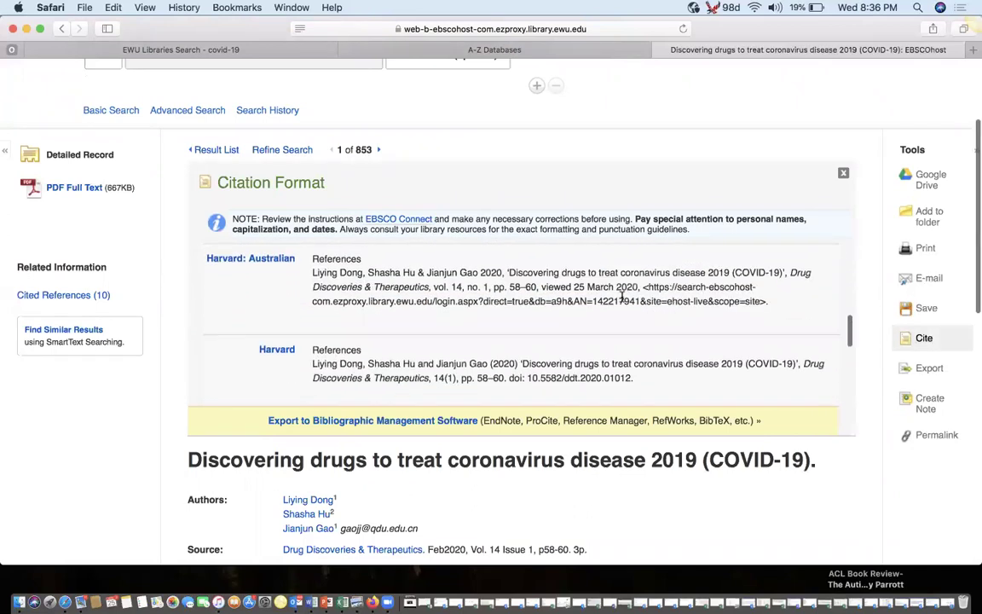
scroll(622, 297, down, 1)
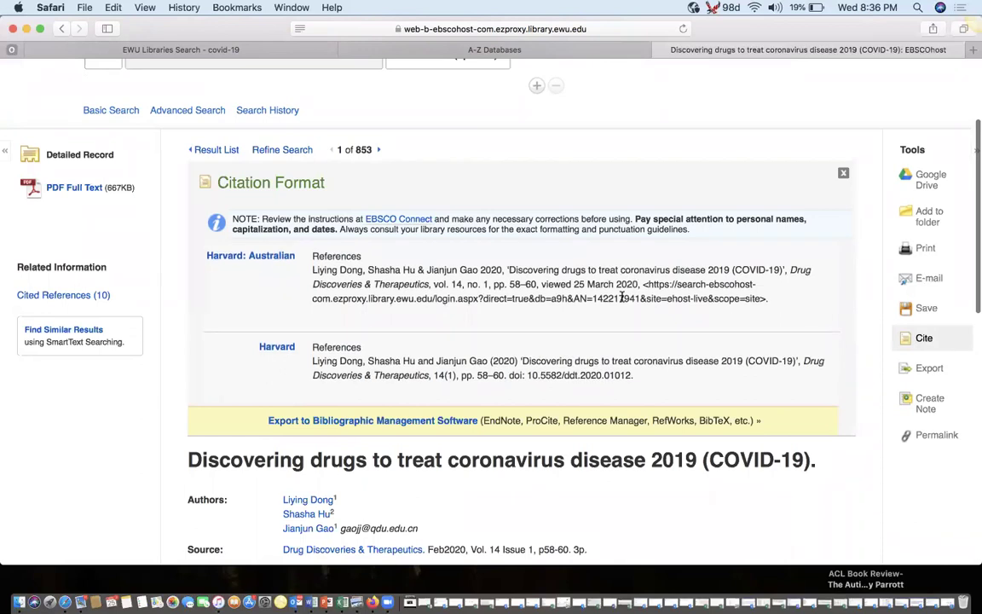
- Open the article's export options and look at the Direct Export to RefWorks choice
click(931, 370)
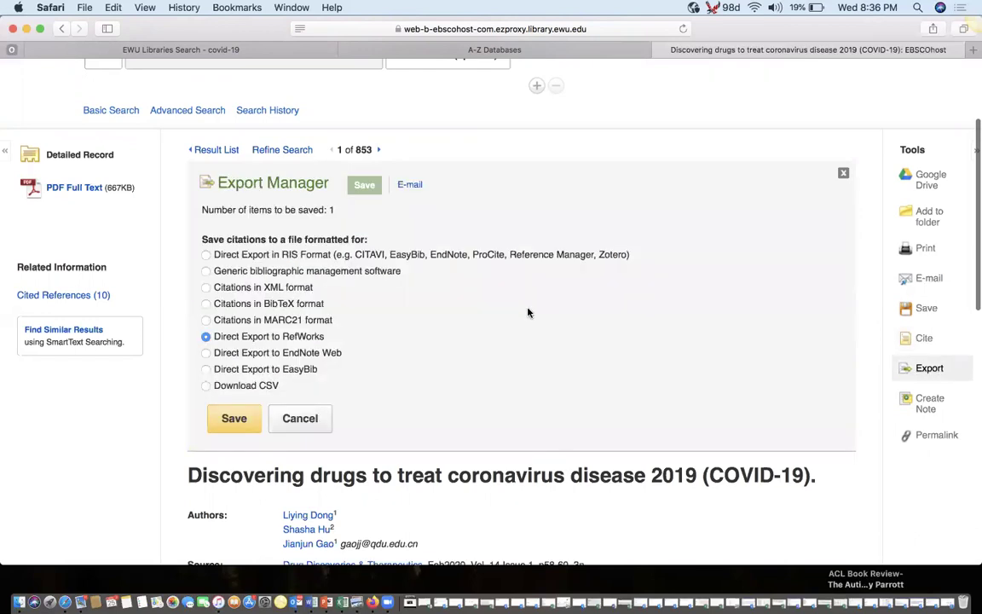
drag(318, 339, 216, 342)
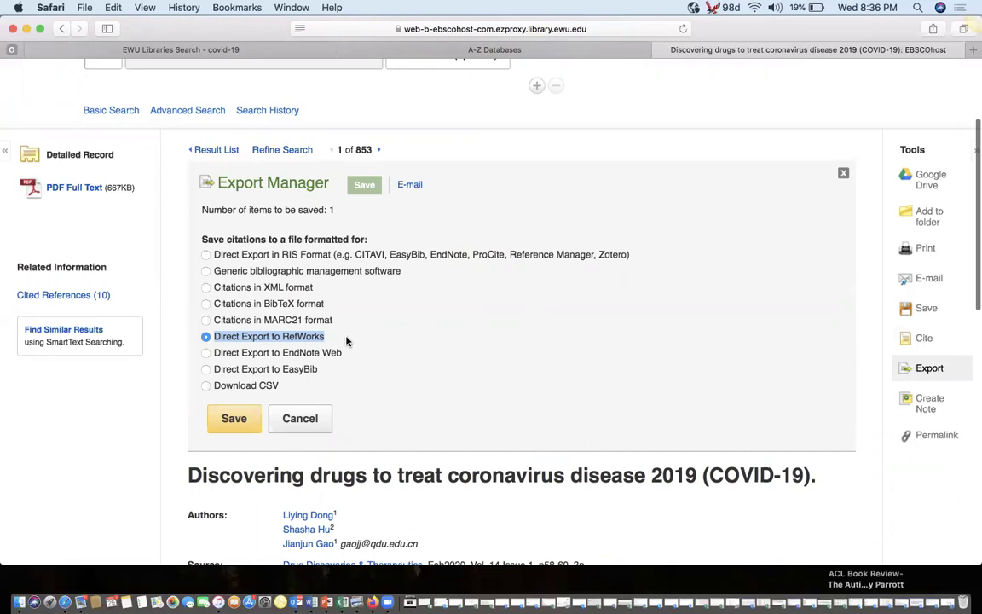
scroll(886, 341, up, 3)
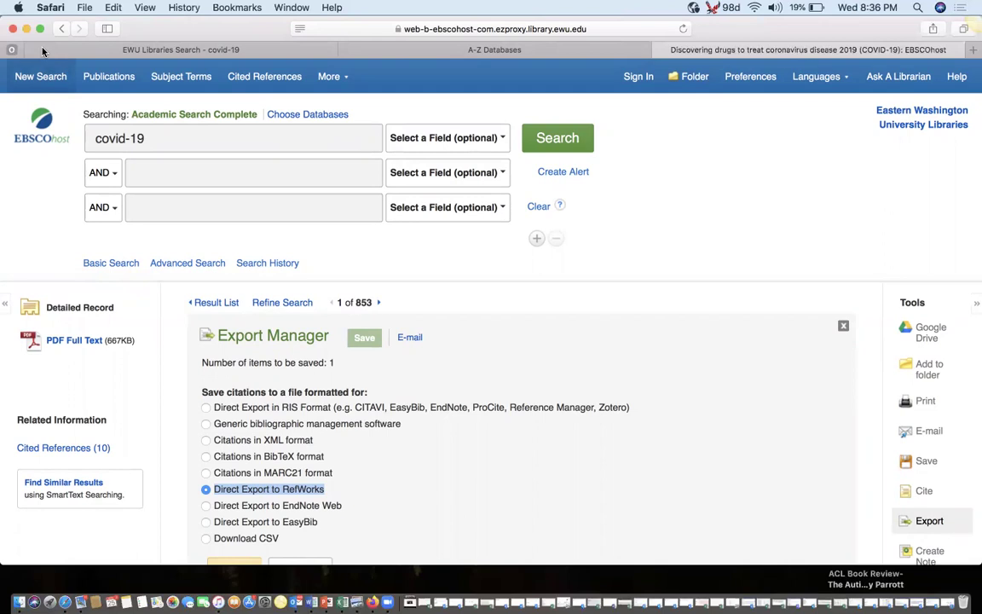
- Return to the result list, reopen the first article's record and search by its COVID-19 subject term
click(59, 29)
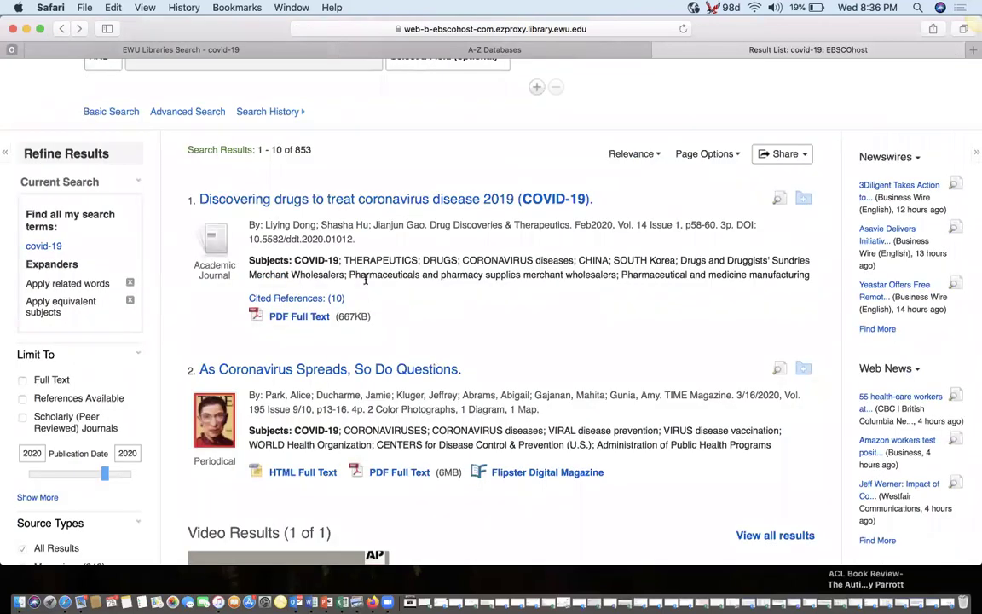
click(337, 201)
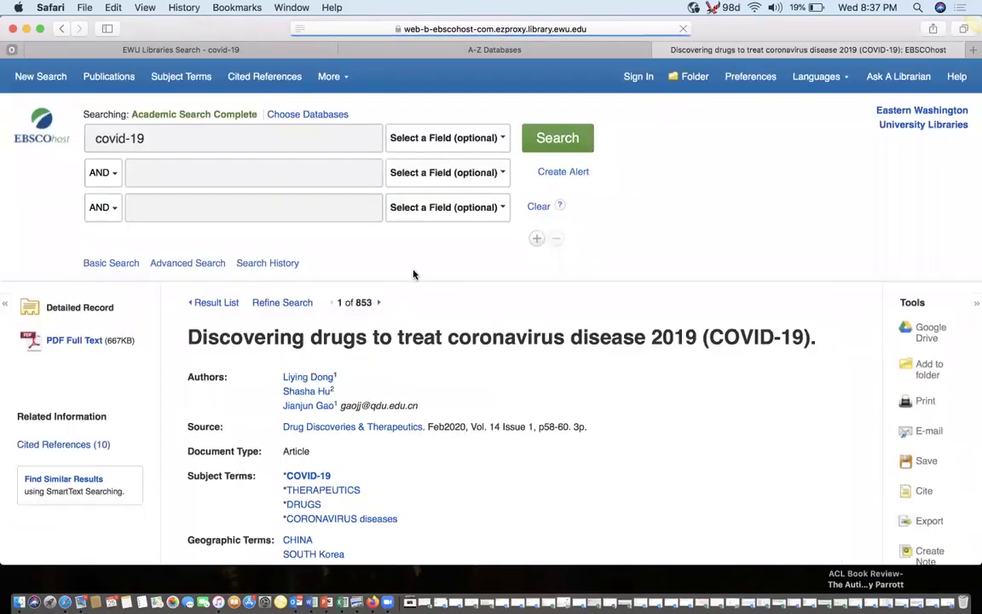
scroll(413, 274, down, 5)
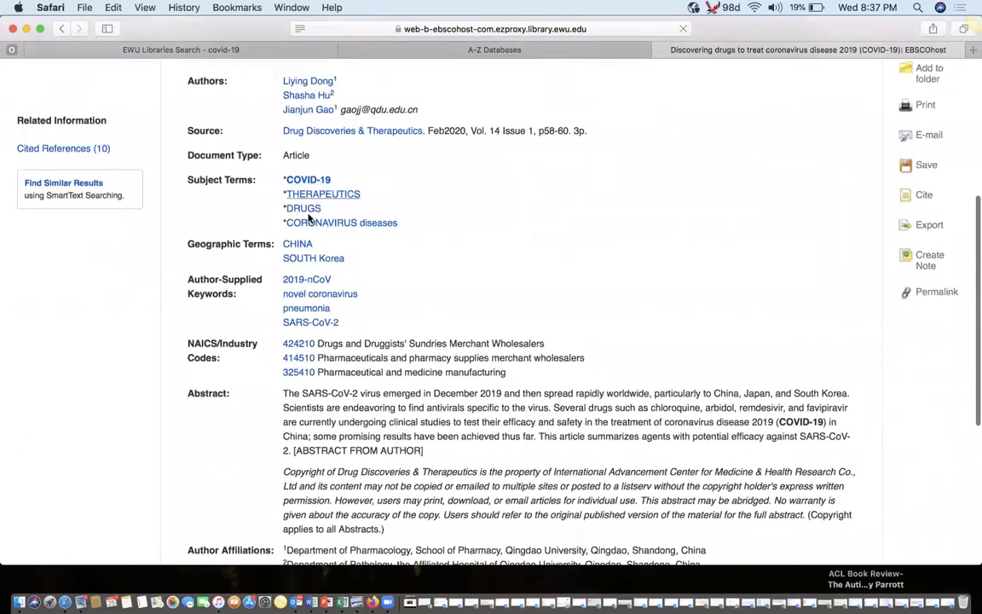
click(302, 180)
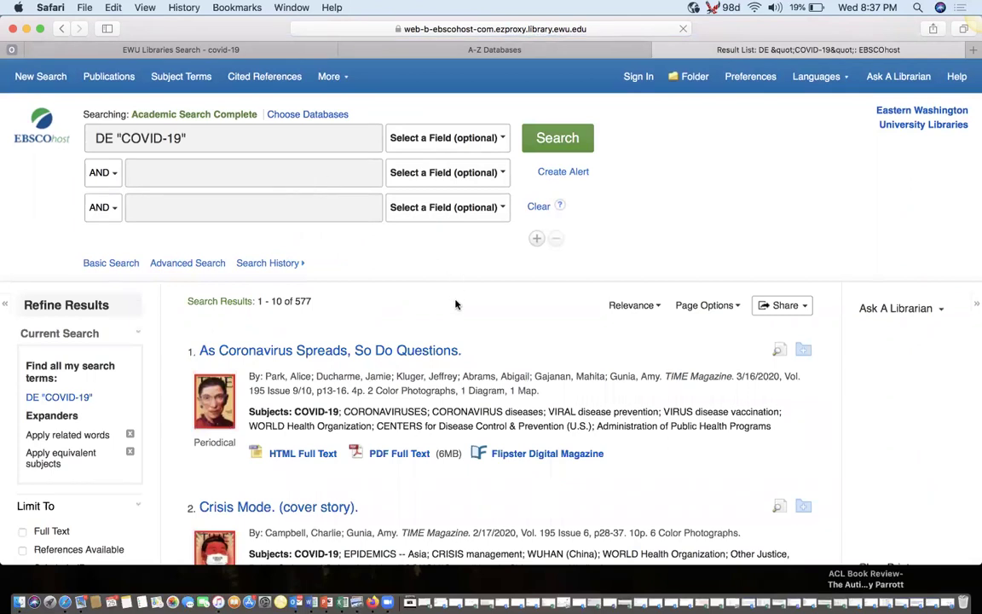
- Narrow the COVID-19 subject search by adding "panic" with the AND operator and run it
scroll(452, 330, down, 2)
scroll(452, 330, down, 1)
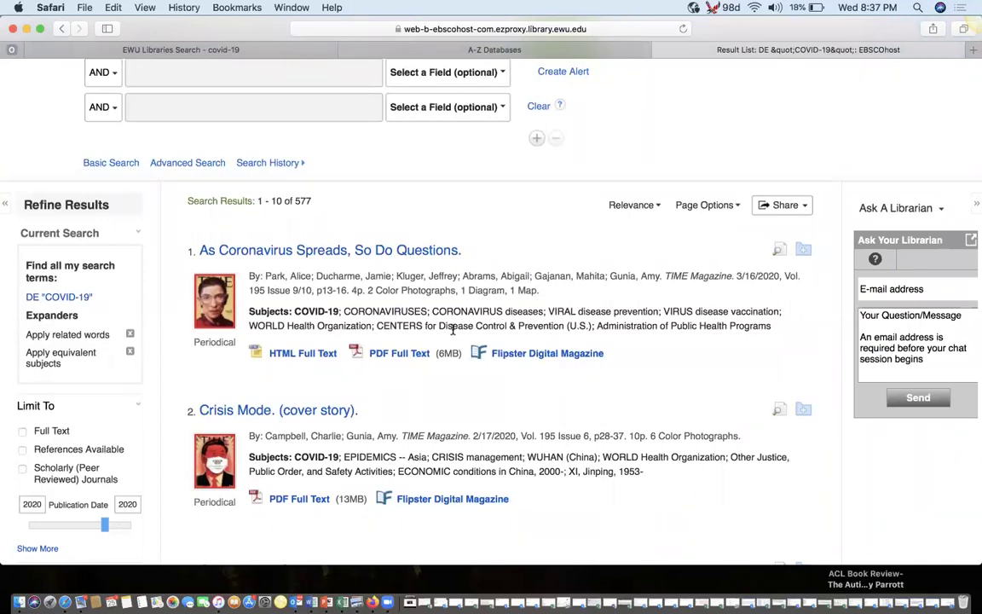
scroll(452, 330, up, 3)
click(101, 174)
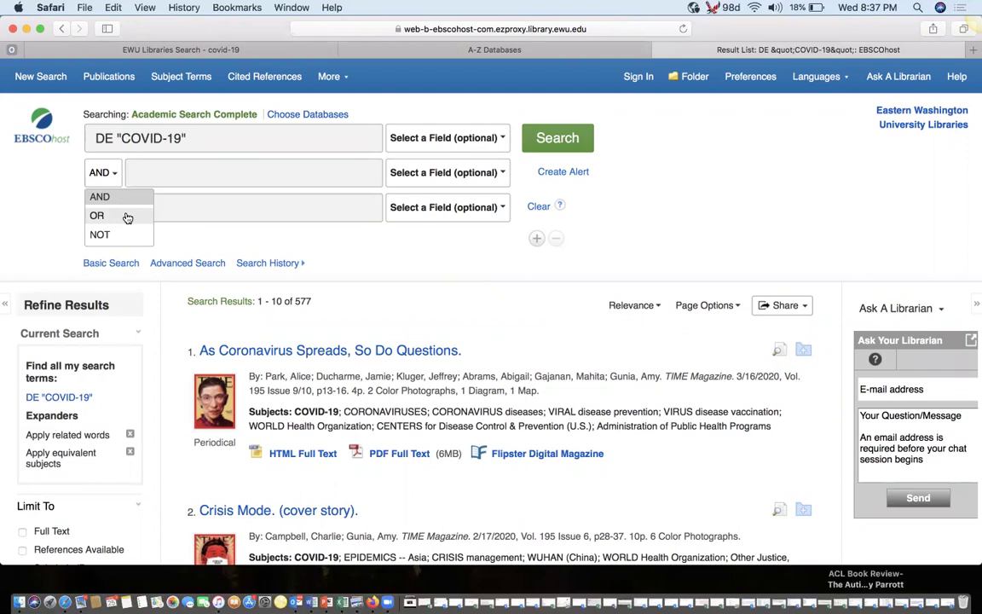
click(238, 169)
text(panic)
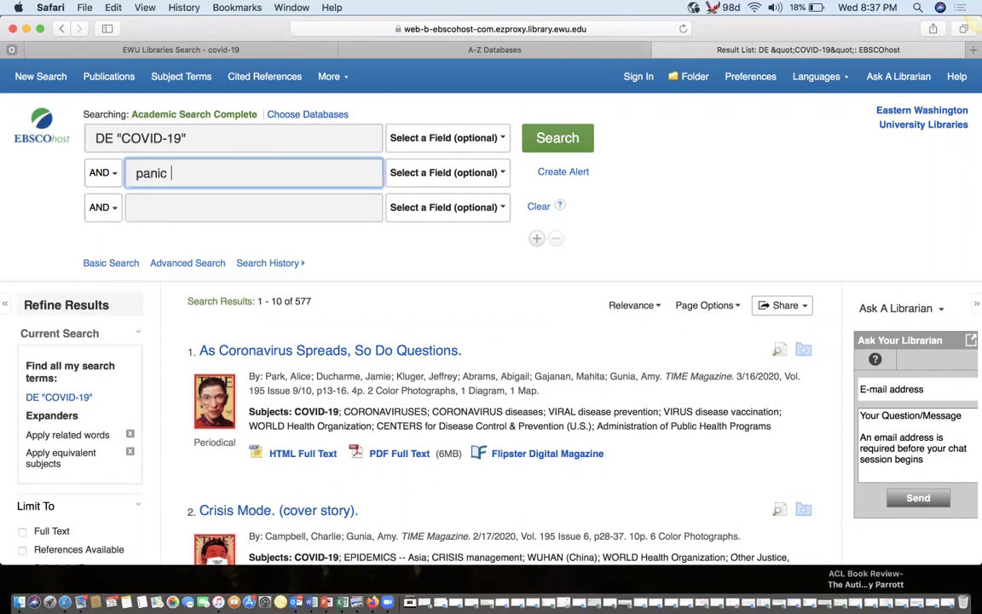
click(483, 139)
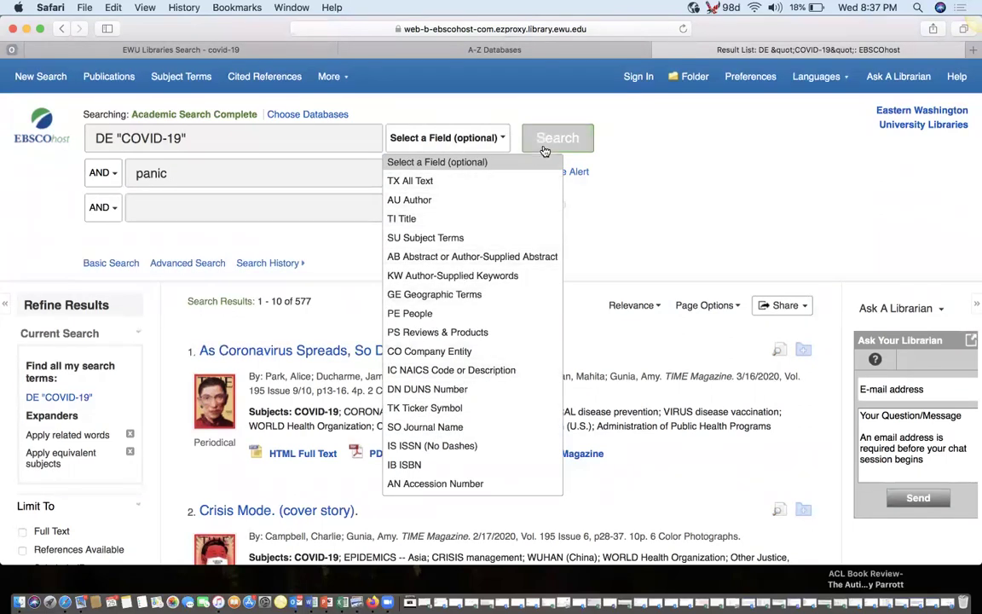
click(549, 140)
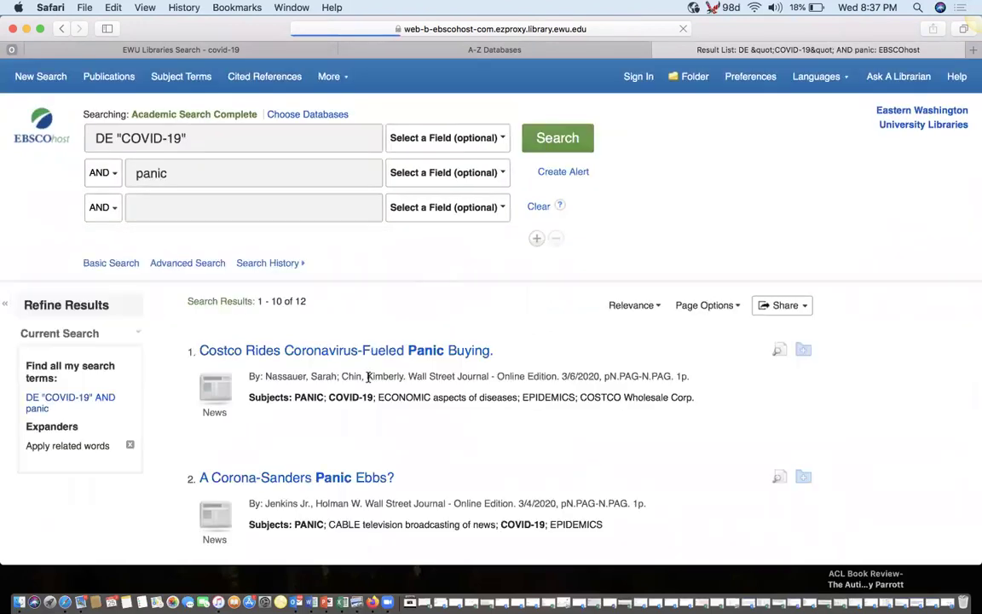
- Examine the COVID-19 AND panic results and the Check for Full Text link under the Costco article
scroll(401, 437, down, 5)
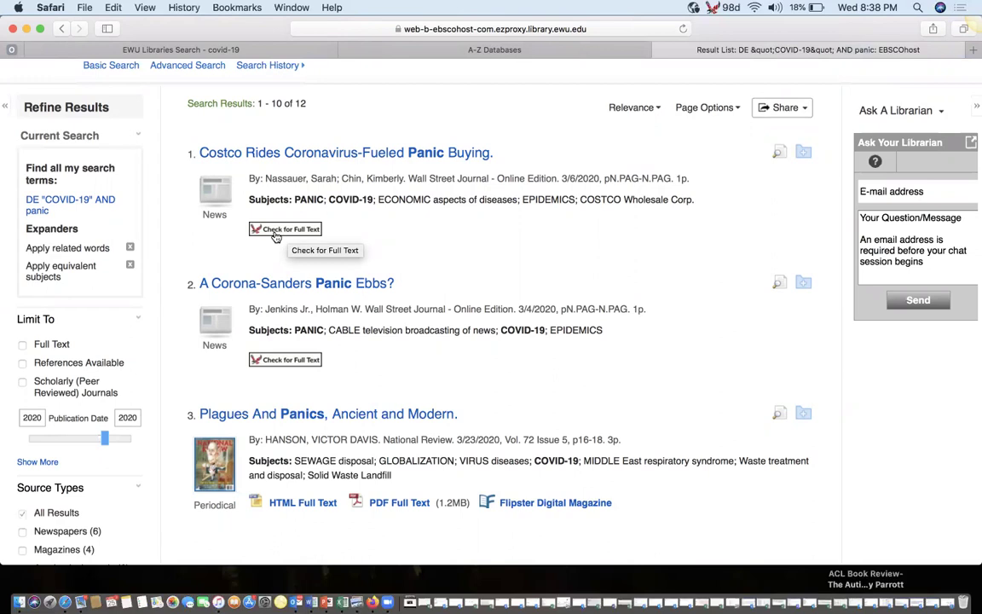
click(276, 236)
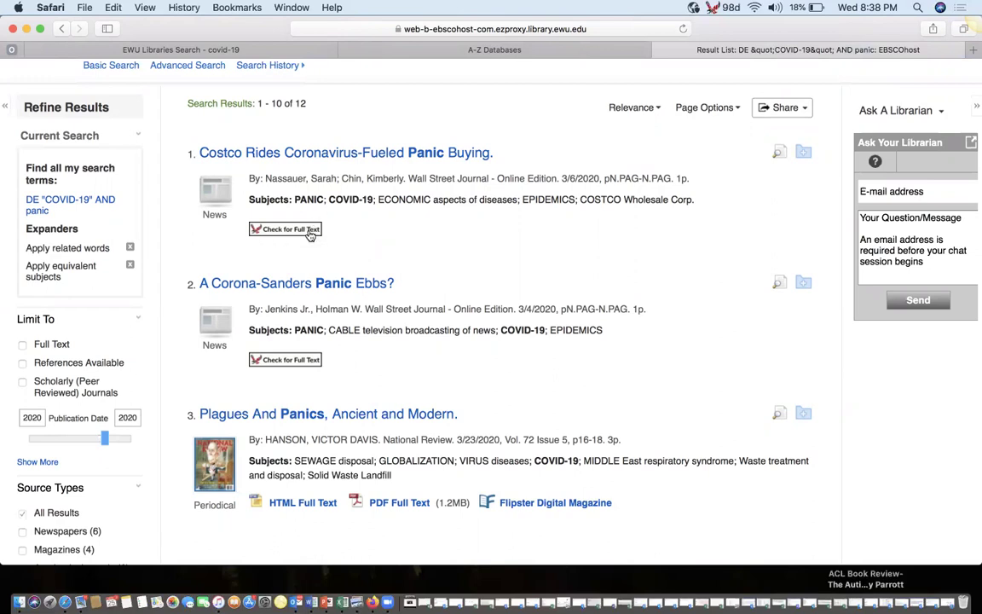
scroll(305, 234, up, 1)
scroll(306, 234, up, 4)
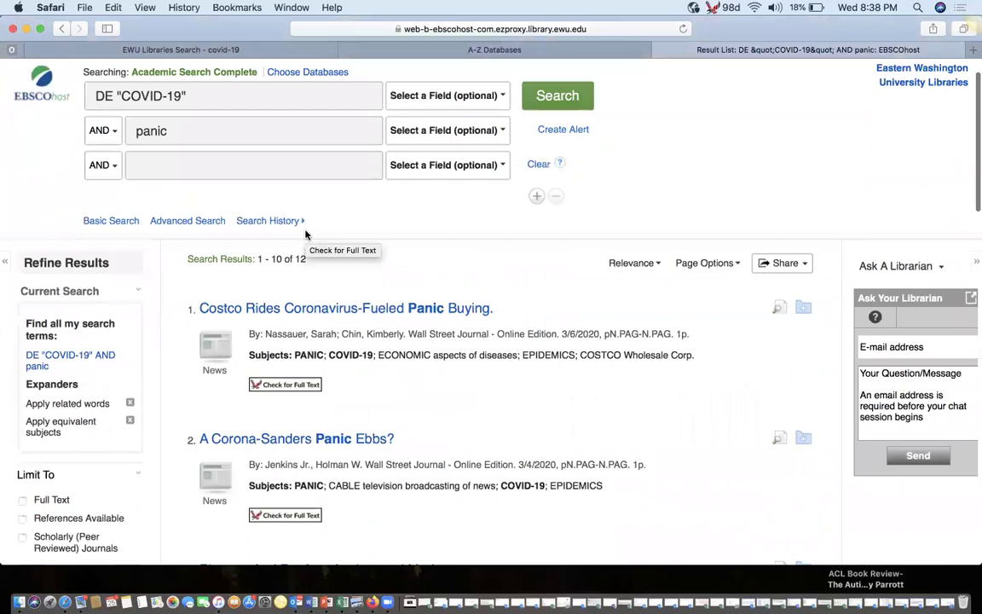
click(321, 75)
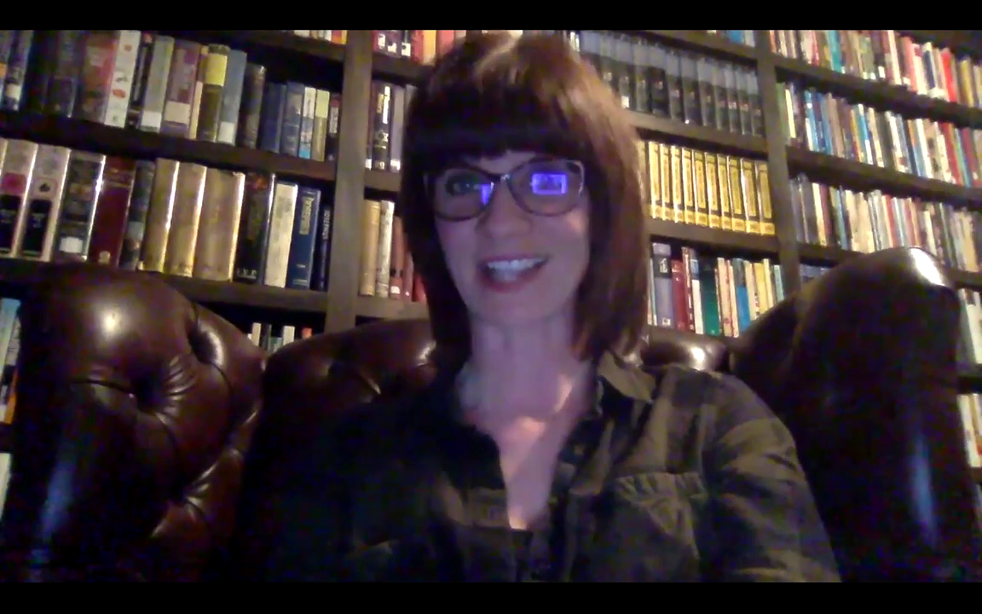